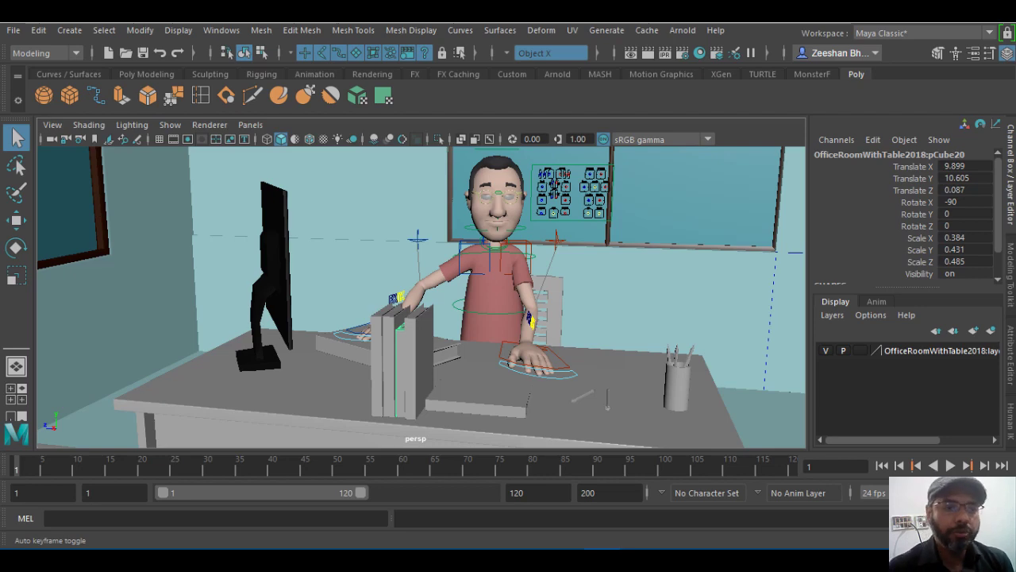
- Select the character's right fingers control together with the right hand IK control
left_click_drag(382, 353, 261, 367, "alt")
scroll(397, 373, "up", 5)
left_click_drag(445, 377, 524, 401, "alt")
left_click(412, 348)
left_click_drag(412, 348, 453, 327, "alt")
left_click(459, 349)
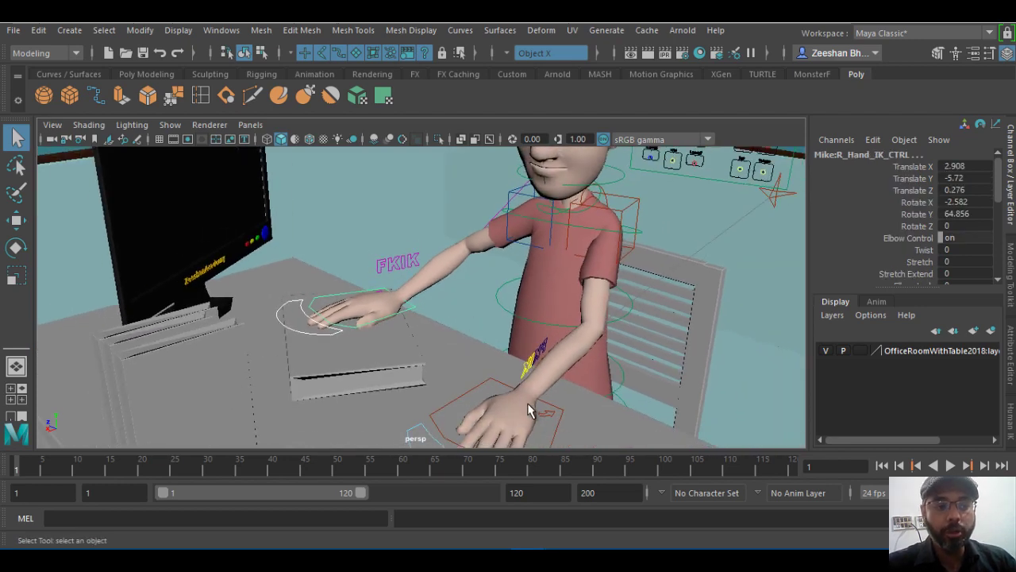
middle_click_drag(551, 386, 535, 356, "alt")
left_click_drag(384, 281, 582, 268, "alt")
scroll(413, 240, "down", 3)
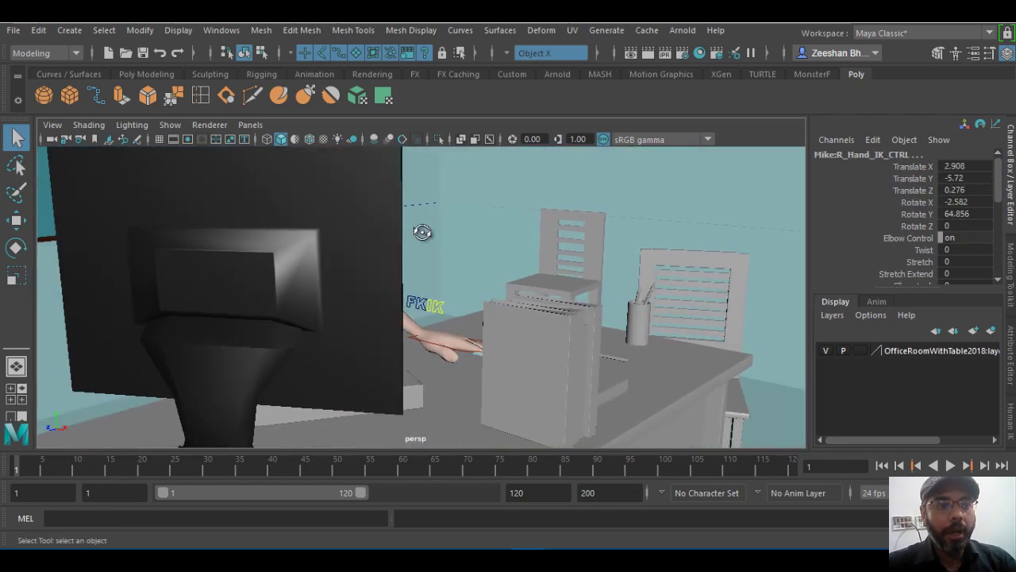
left_click_drag(389, 235, 339, 284, "alt")
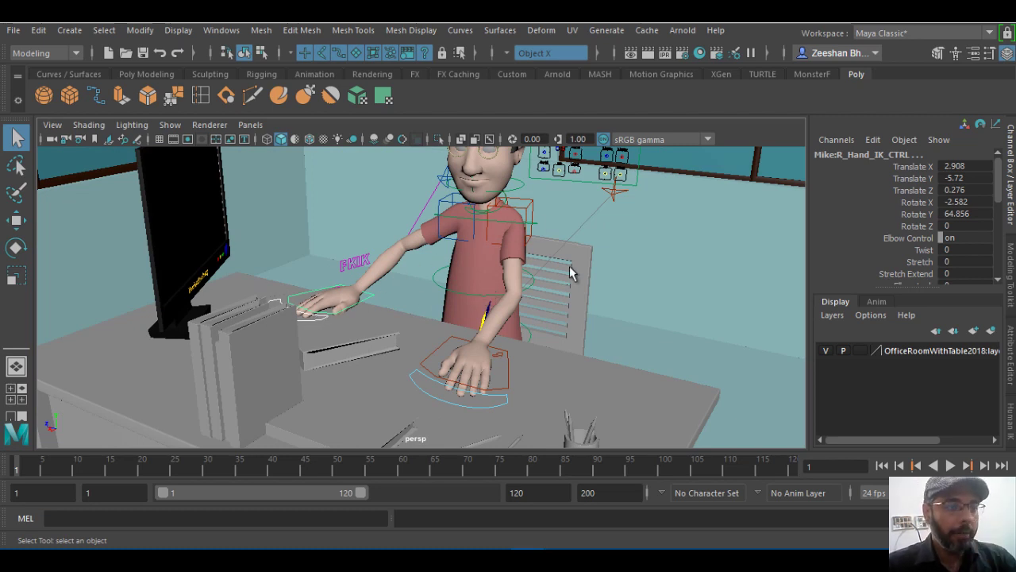
- Create a new shelf named ChartCTRL
left_click(18, 100)
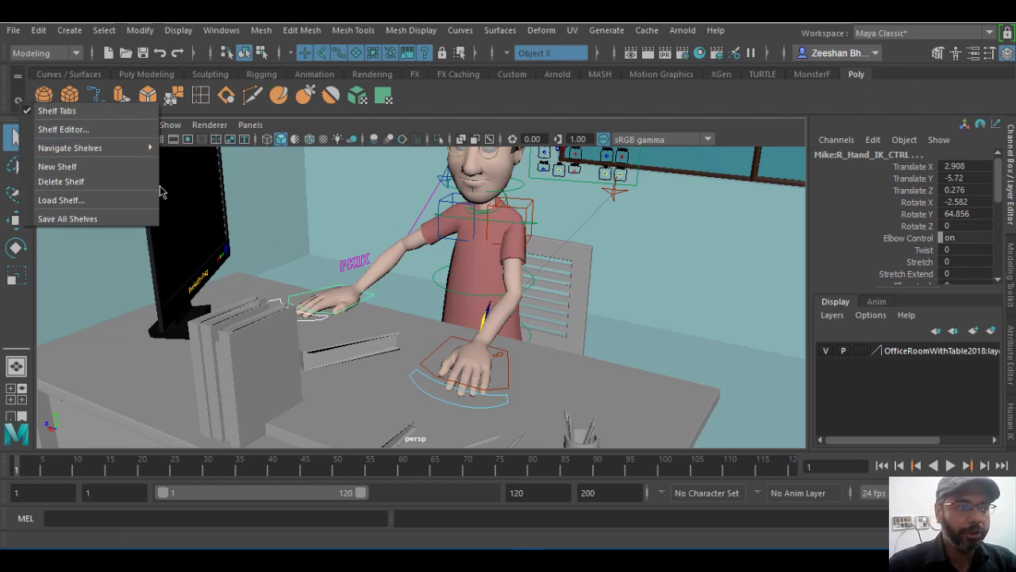
left_click(123, 168)
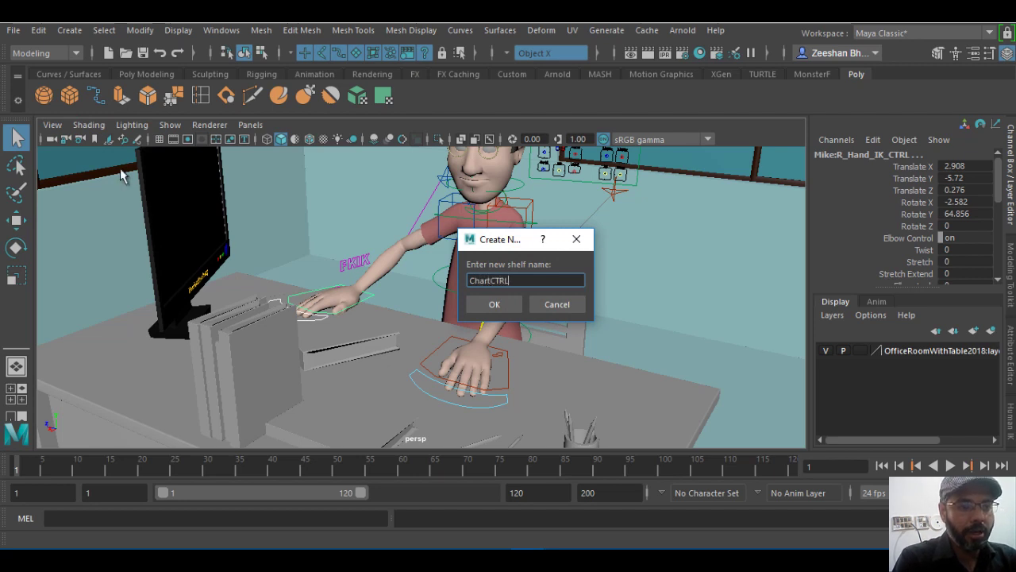
type("ChartCTRL")
key("Return")
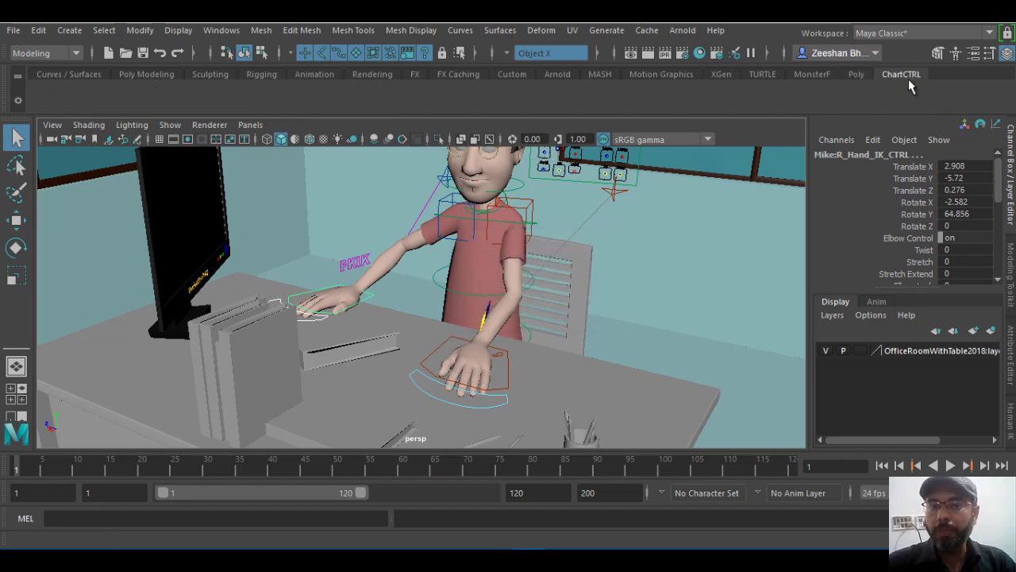
- Open the Script Editor, clear its history, and place its window clear of the character's right hand
left_click(1004, 518)
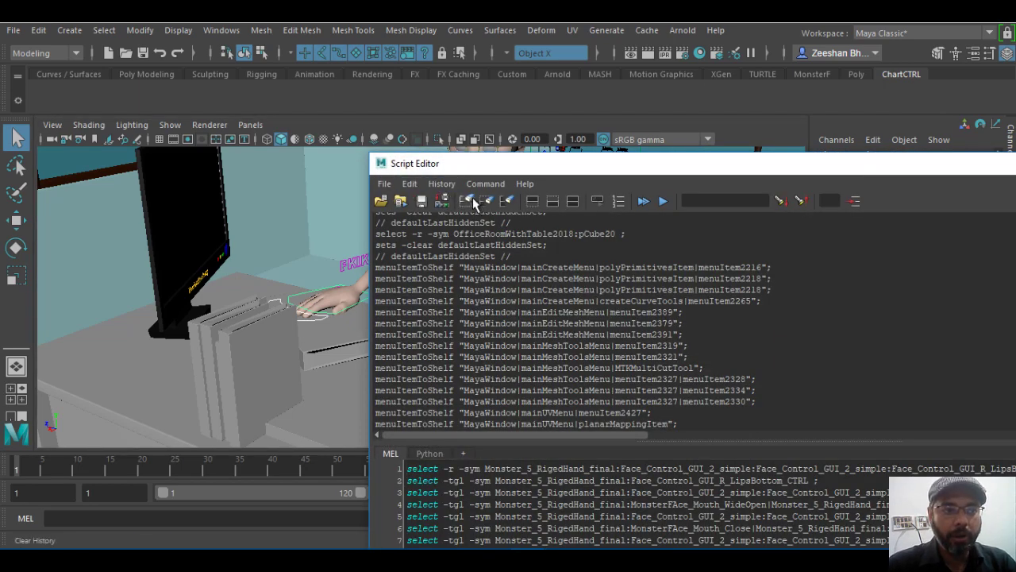
left_click(467, 202)
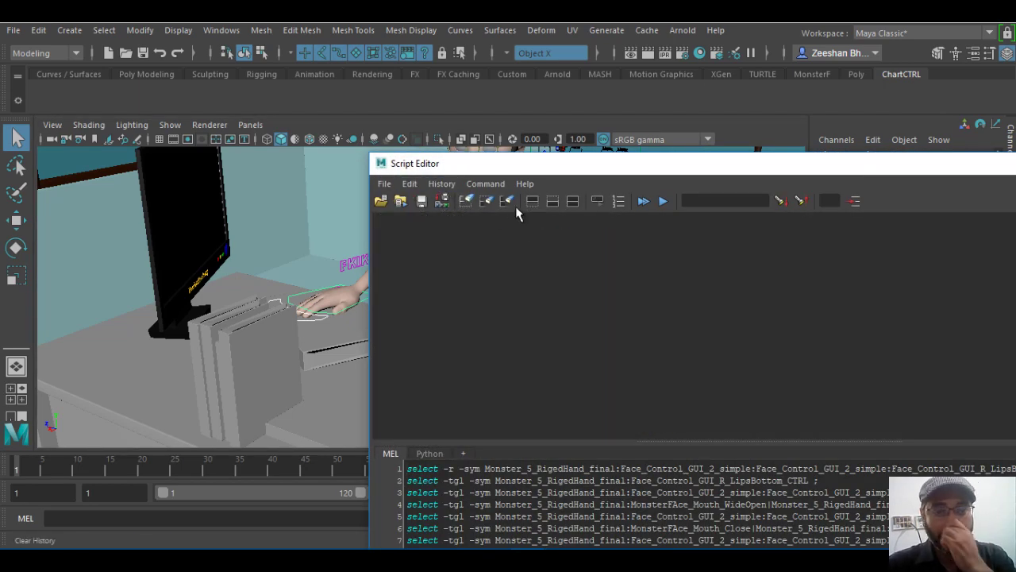
left_click_drag(522, 168, 571, 168)
- Select the right fingers control and add the right hand IK control, logging both selection commands in the script history
left_click(309, 326)
left_click_drag(310, 326, 261, 337, "alt")
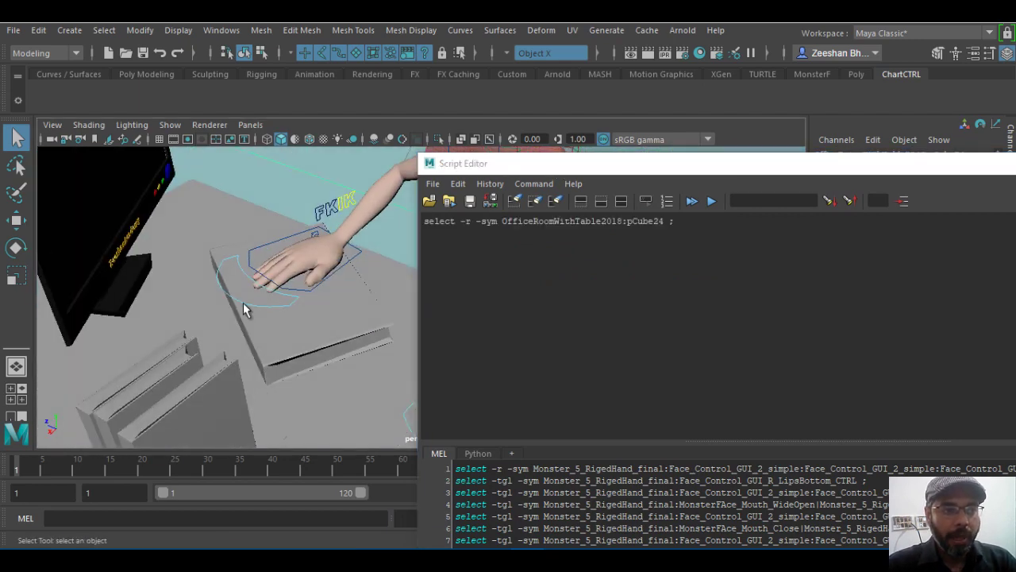
left_click(244, 303)
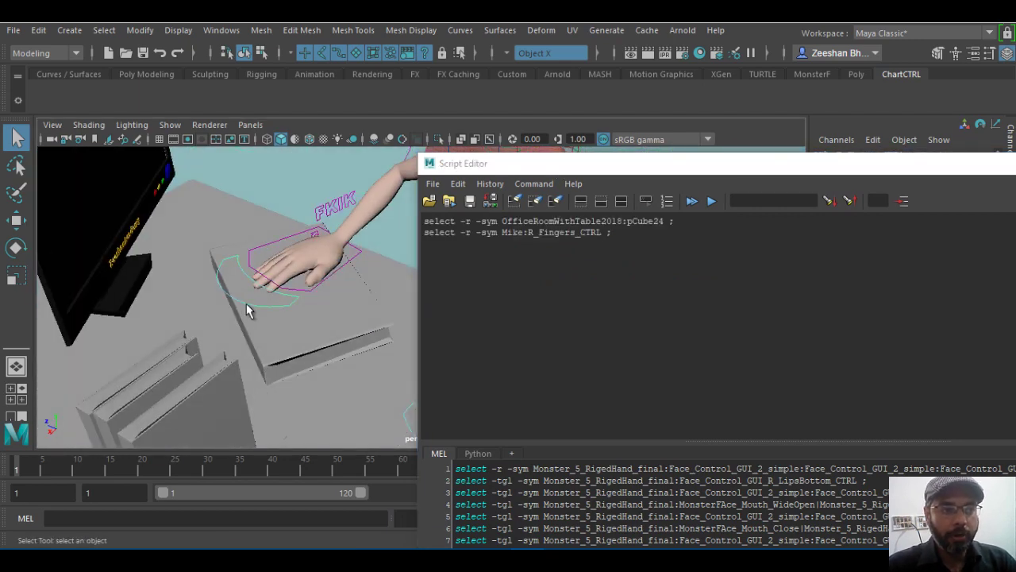
left_click(302, 297, "shift")
- Save the logged R_Fingers_CTRL and R_Hand_IK_CTRL selection commands to the shelf as a MEL item named R_Arm
left_click_drag(427, 242, 592, 248)
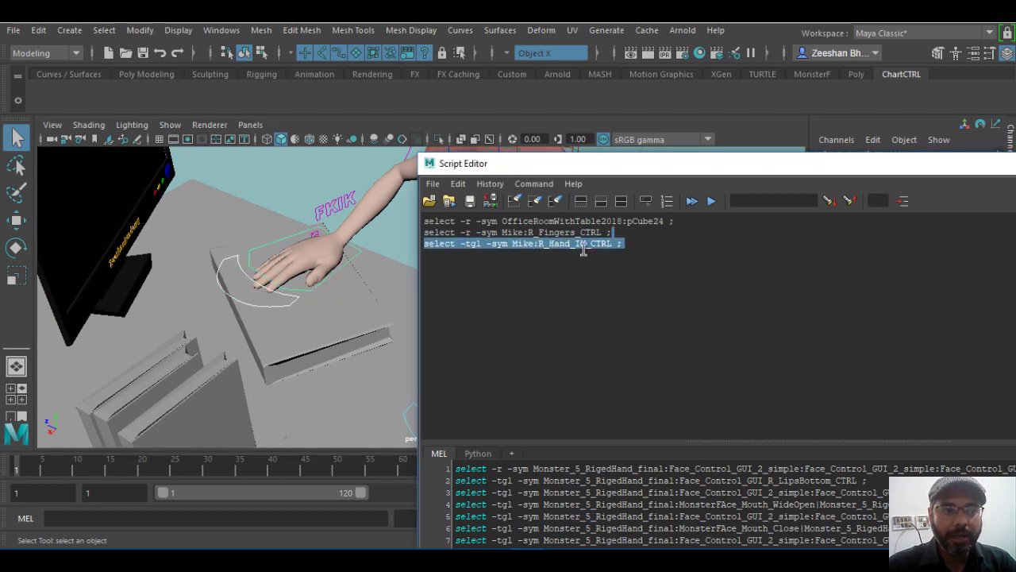
left_click(494, 245)
left_click_drag(426, 234, 472, 235)
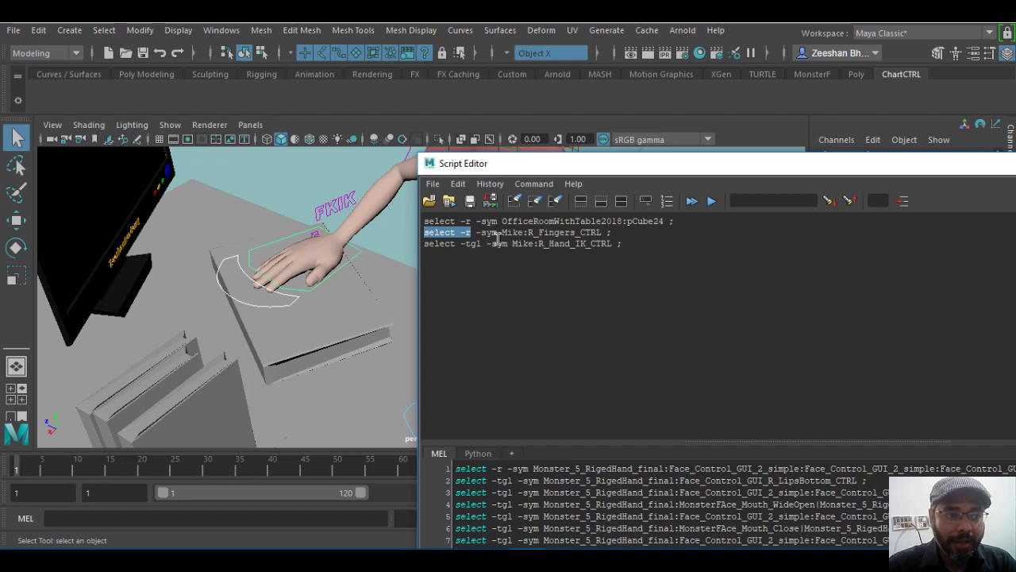
left_click(429, 233)
left_click_drag(425, 233, 619, 252)
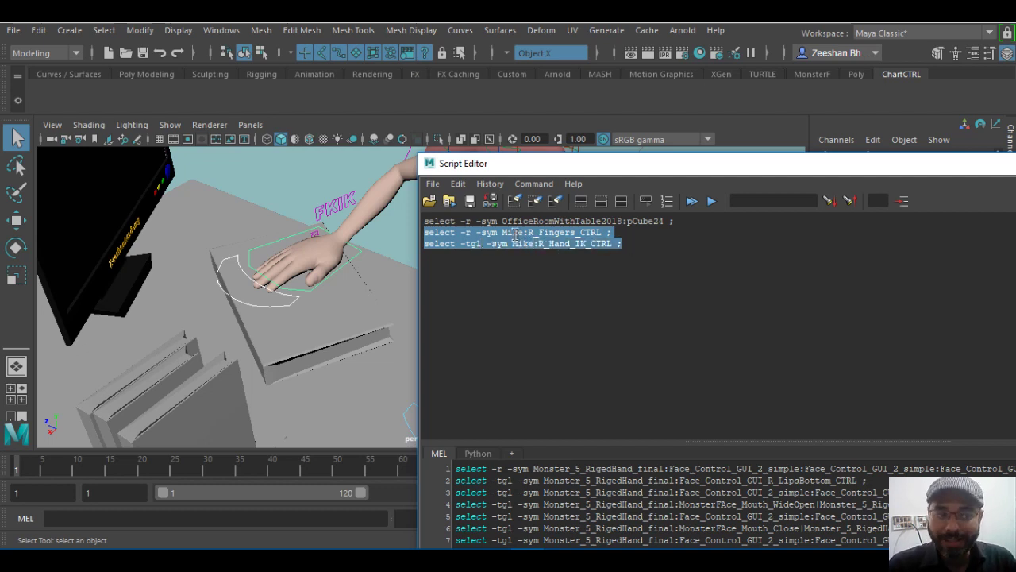
left_click(432, 183)
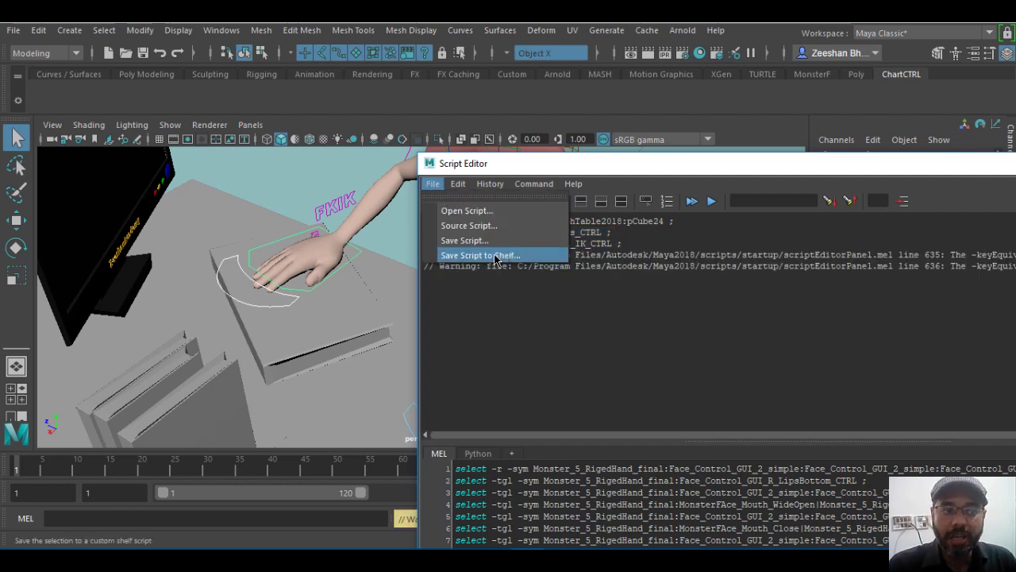
left_click(494, 256)
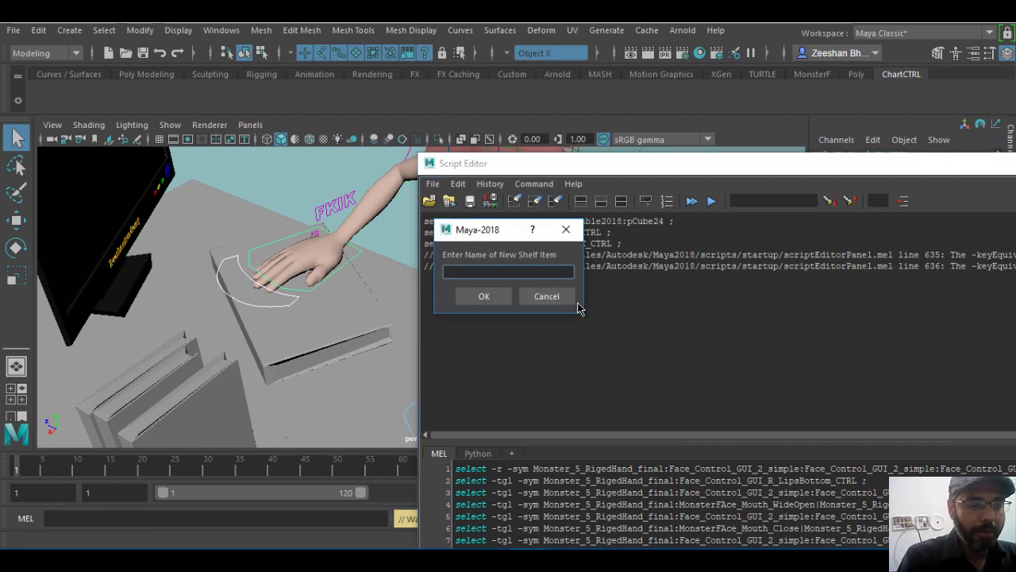
type("R_Arm")
key("Return")
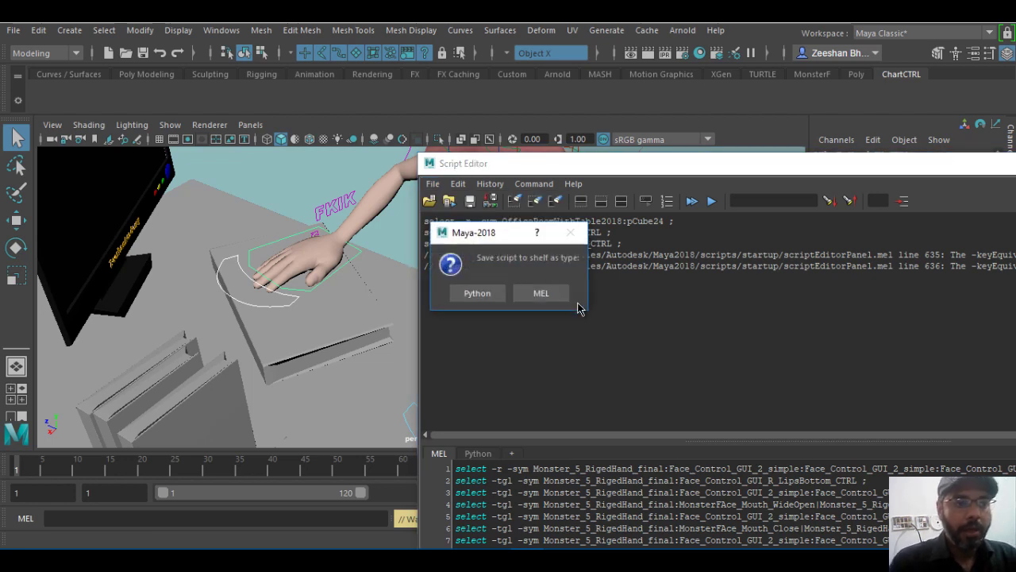
left_click(541, 293)
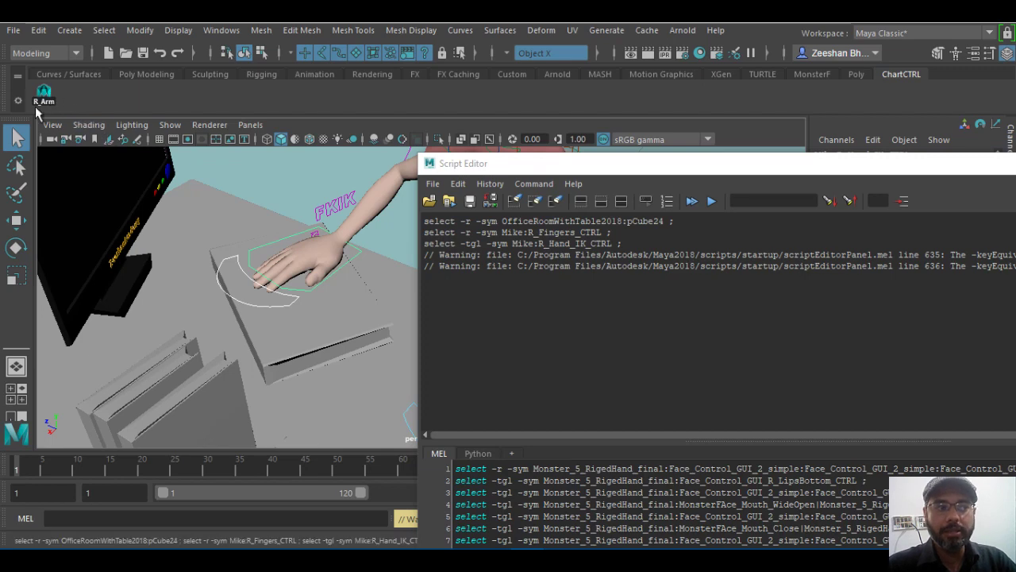
- Select the left hand IK control and add the left fingers control to the selection
left_click_drag(799, 164, 801, 290)
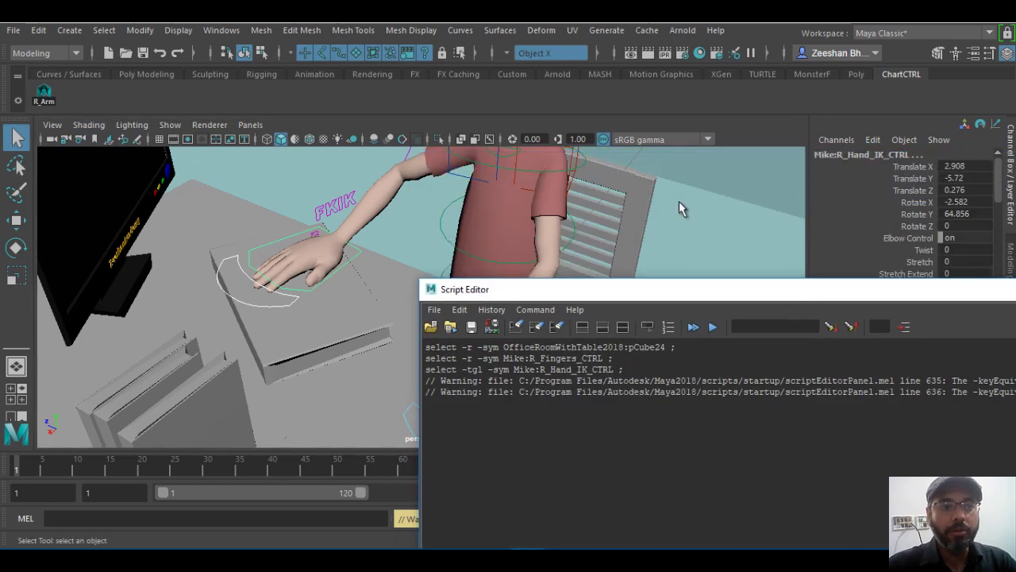
middle_click_drag(595, 248, 414, 228, "alt")
left_click_drag(414, 232, 242, 399, "alt")
left_click(226, 369)
left_click(242, 405, "shift")
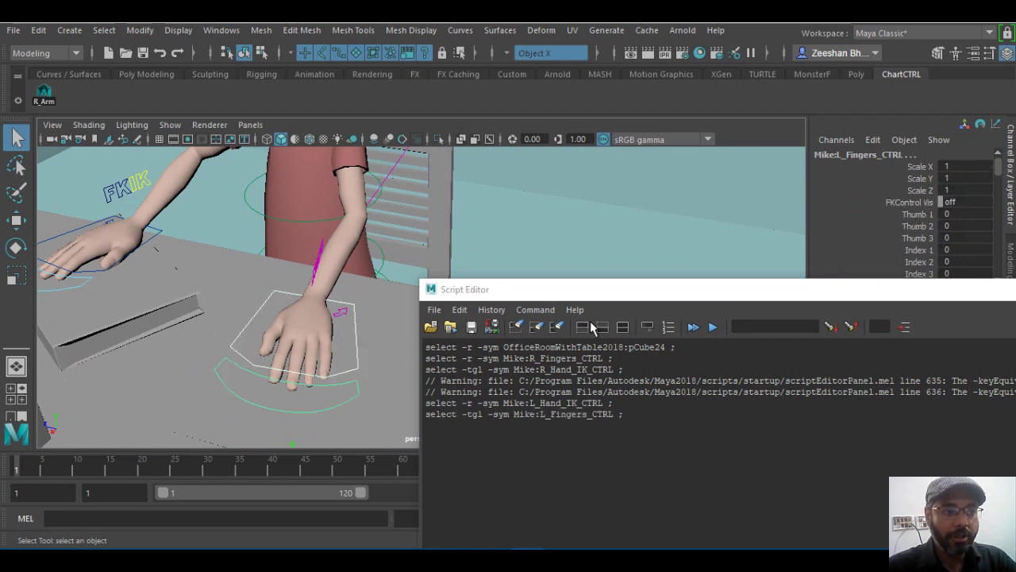
- Save the logged L_Hand_IK_CTRL and L_Fingers_CTRL selection commands to the shelf as a MEL item named L_Arm
left_click(434, 309)
left_click(637, 401)
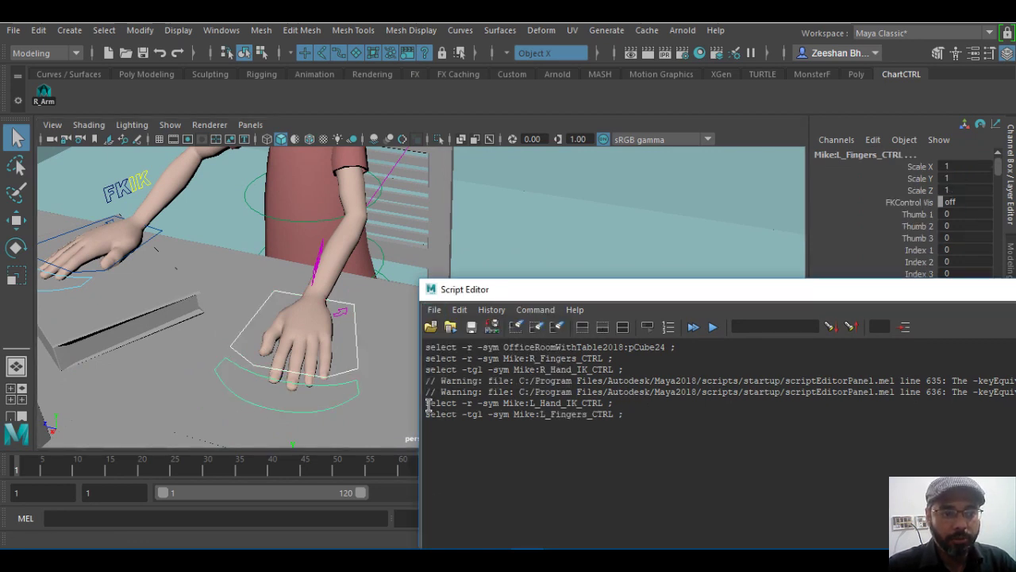
left_click_drag(427, 403, 633, 412)
left_click_drag(427, 404, 632, 413)
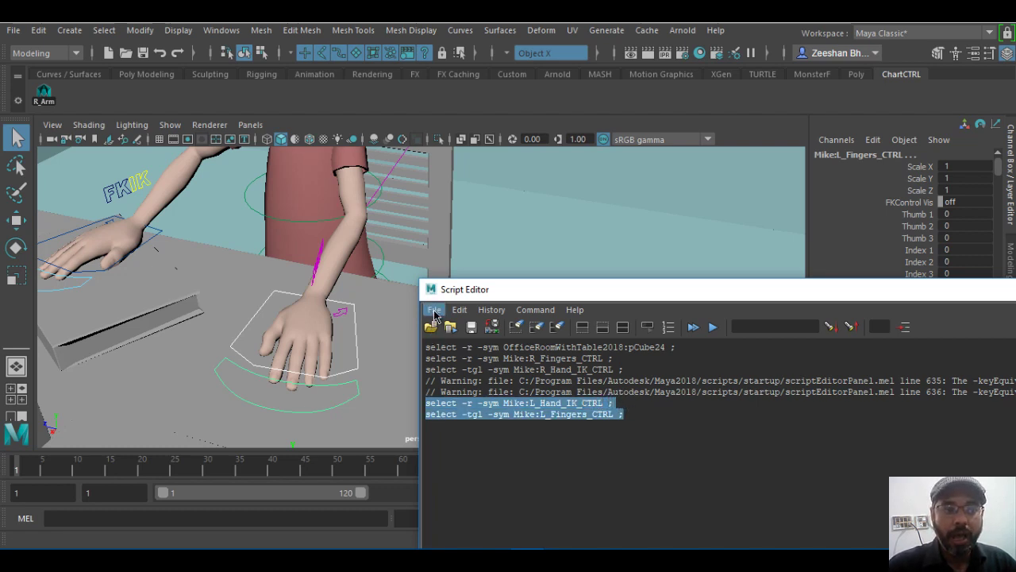
left_click(434, 310)
left_click(477, 380)
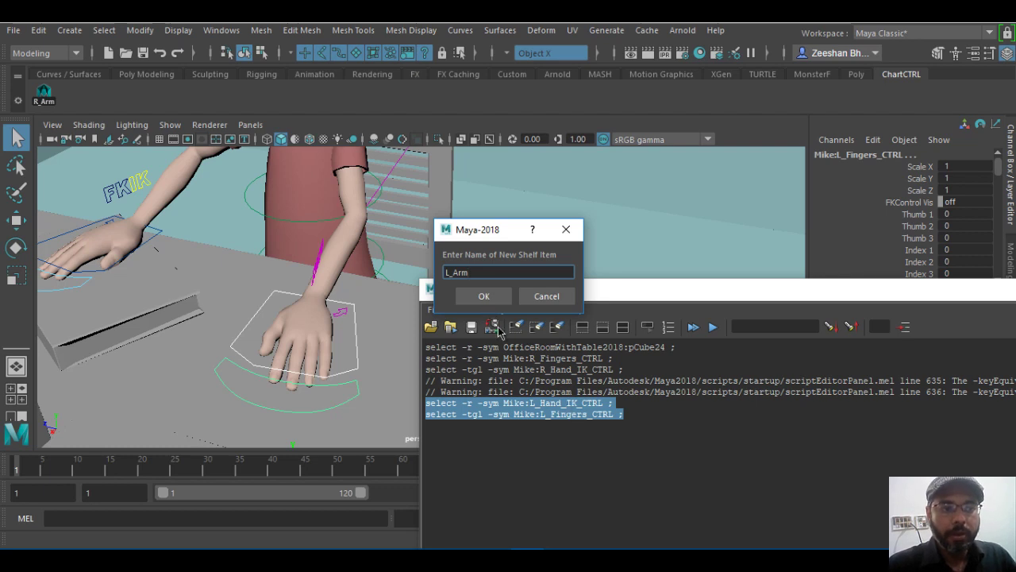
left_click(483, 295)
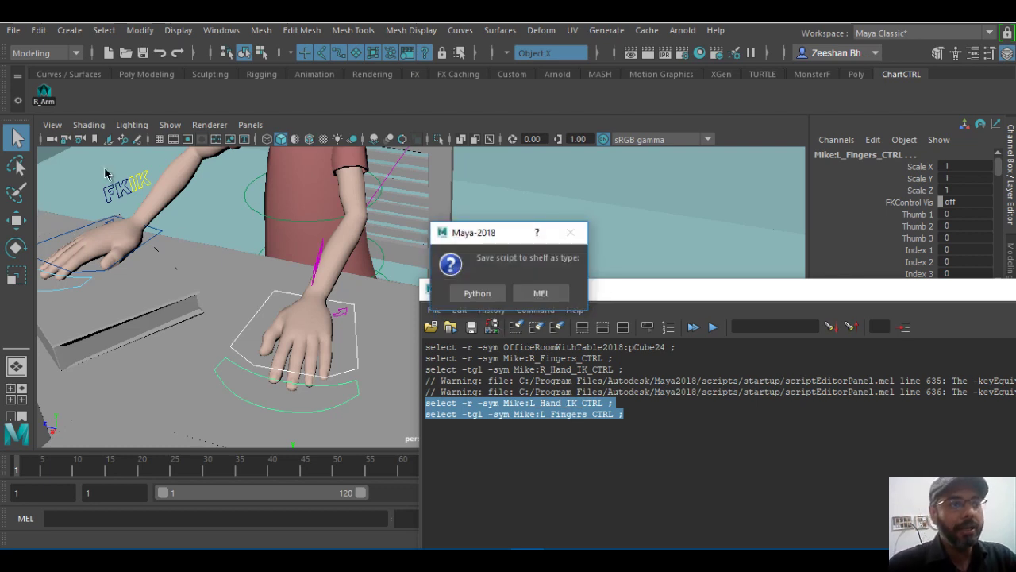
left_click(551, 297)
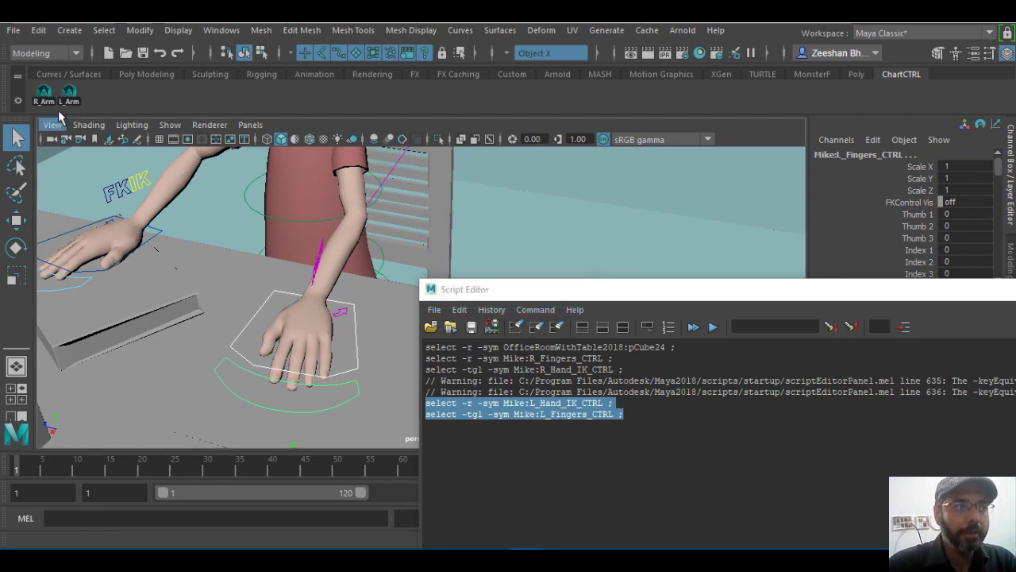
middle_click_drag(278, 283, 262, 396, "alt")
left_click_drag(222, 305, 279, 284, "alt")
middle_click_drag(192, 318, 182, 359, "alt")
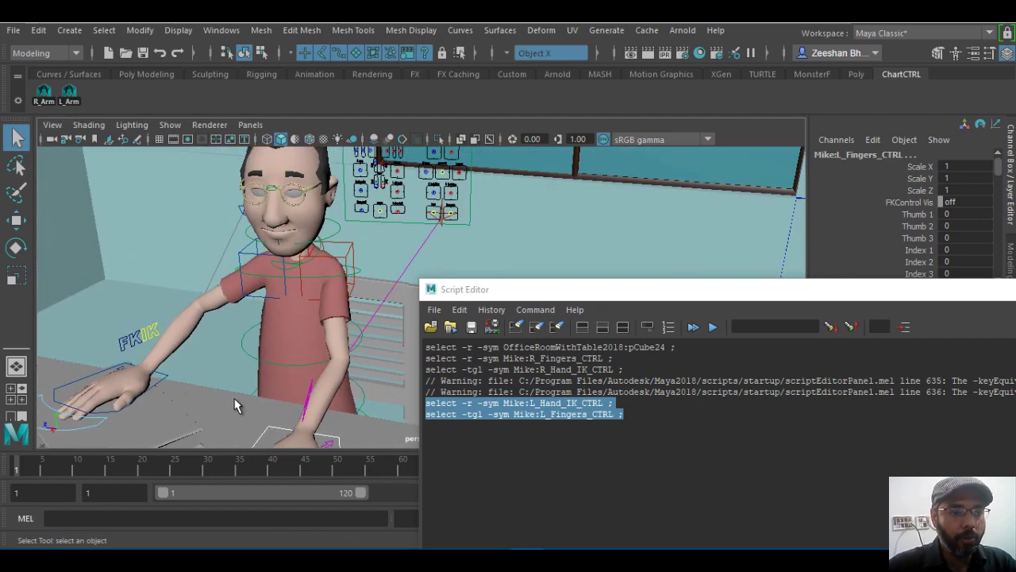
left_click_drag(531, 289, 578, 253)
left_click(384, 308)
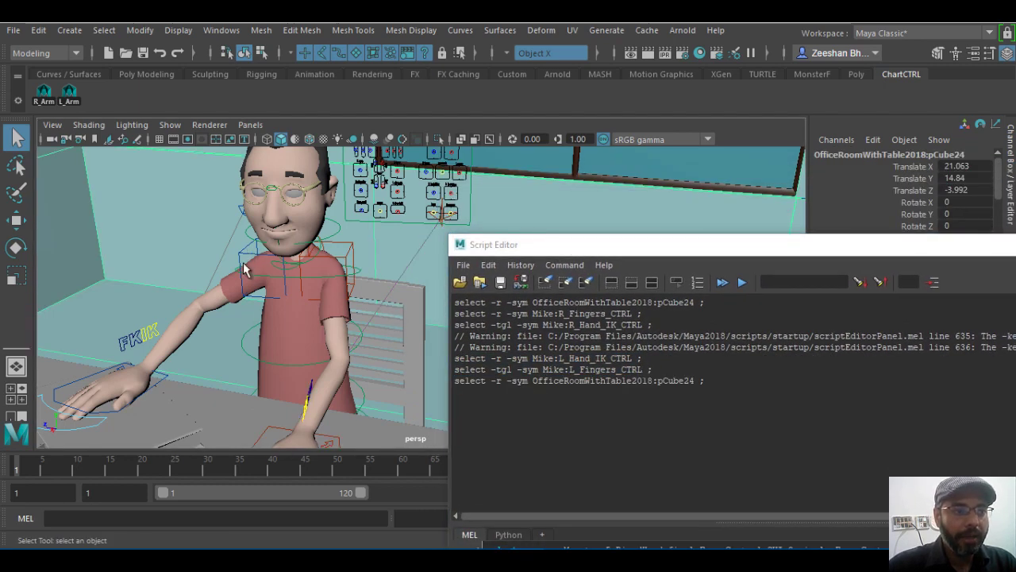
middle_click_drag(169, 392, 209, 329, "alt")
left_click_drag(151, 358, 167, 354)
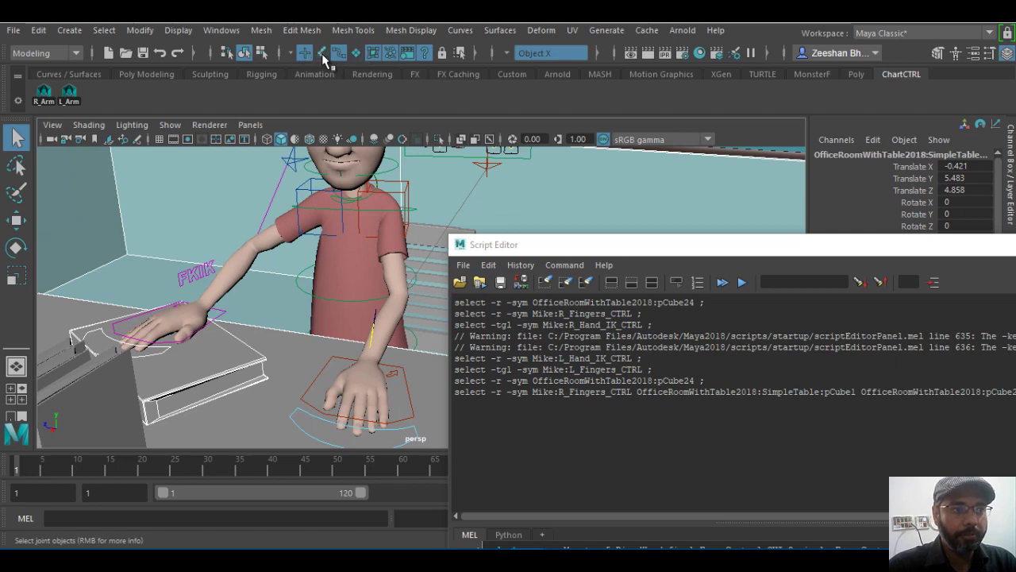
- Exclude joints and surfaces from the selection mask and select the fingers and hand IK controls of both hands
left_click(173, 351)
left_click(177, 346, "shift")
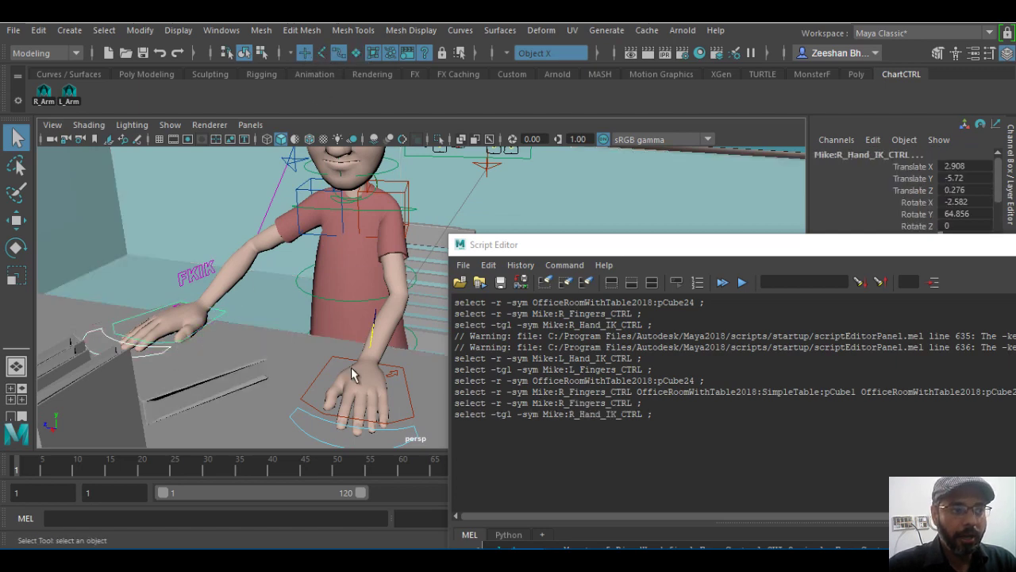
left_click(319, 414, "shift")
left_click(333, 416, "shift")
- Add the Spine_2, right and left bicep IK, and Spine_End controls to the current selection
left_click_drag(334, 417, 283, 321, "alt")
left_click(284, 318, "shift")
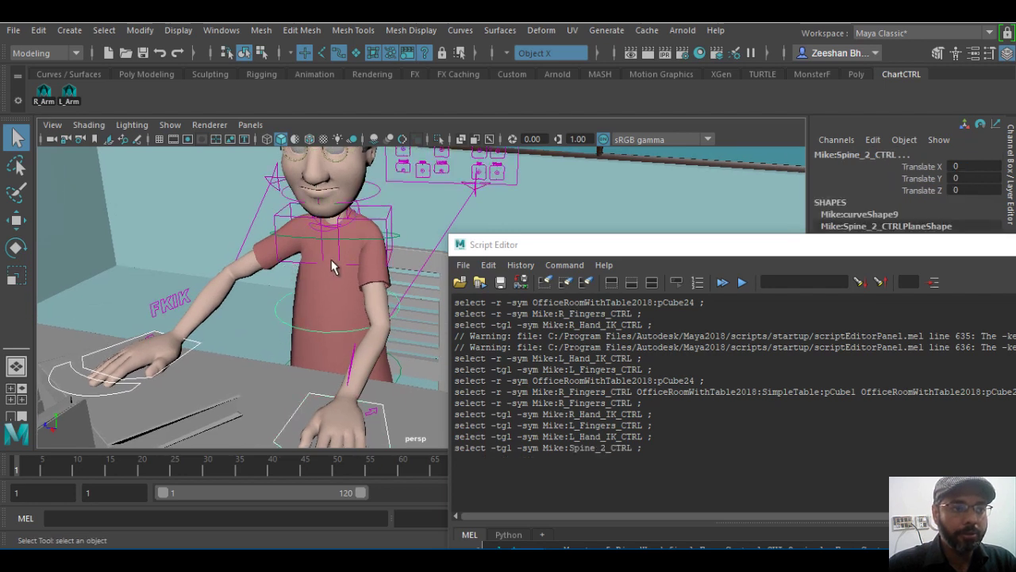
left_click(283, 262, "shift")
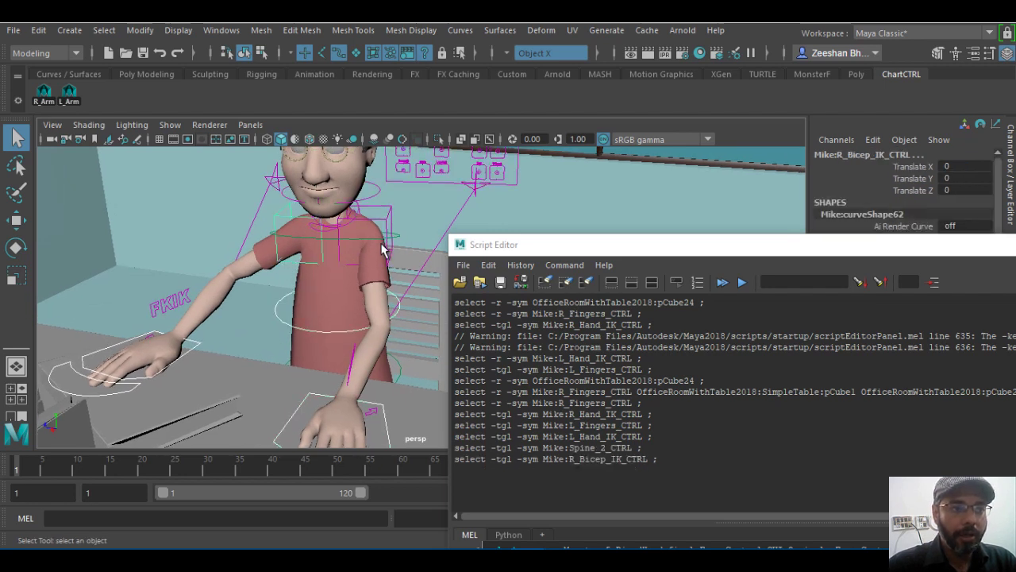
left_click(395, 226, "shift")
left_click(347, 256, "shift")
- Add the headSquashStretch and Head controls to the current selection
scroll(349, 259, "up", 4)
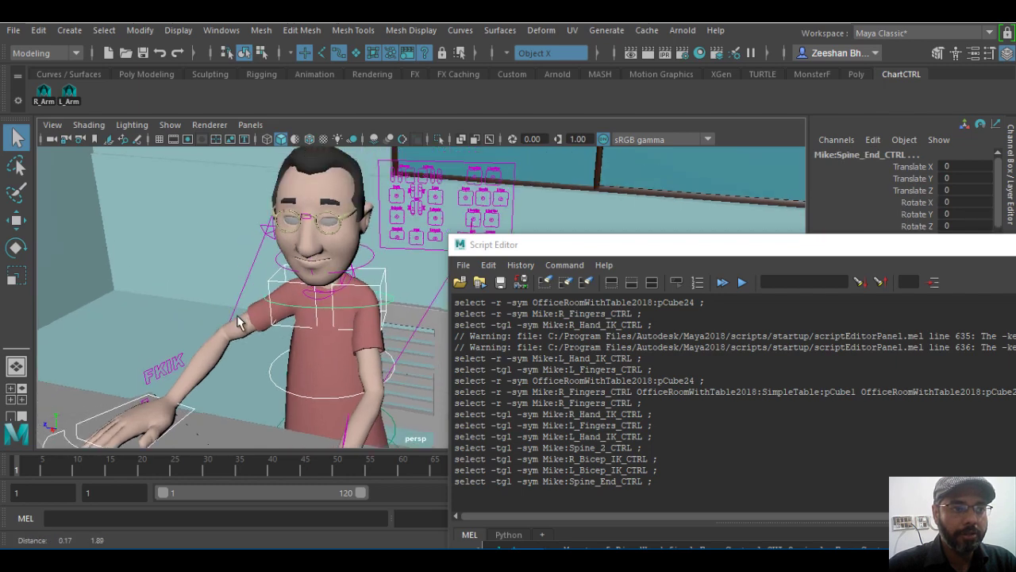
left_click_drag(361, 256, 311, 189, "alt")
left_click(308, 196, "shift")
left_click(322, 331, "shift")
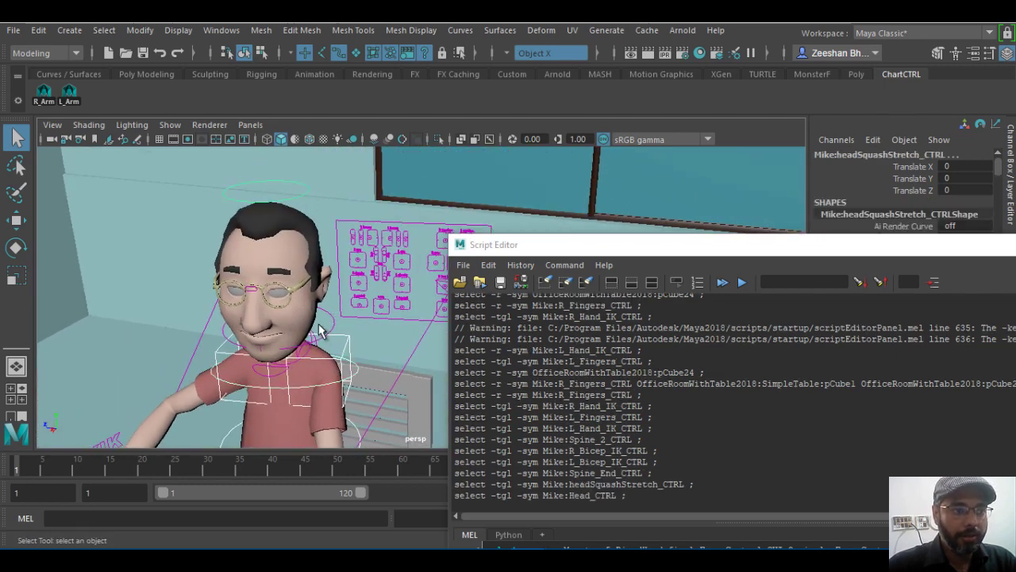
- Add the HandSplay and Hand_FKIK controls of both arms to the current selection
left_click_drag(322, 331, 217, 203, "alt")
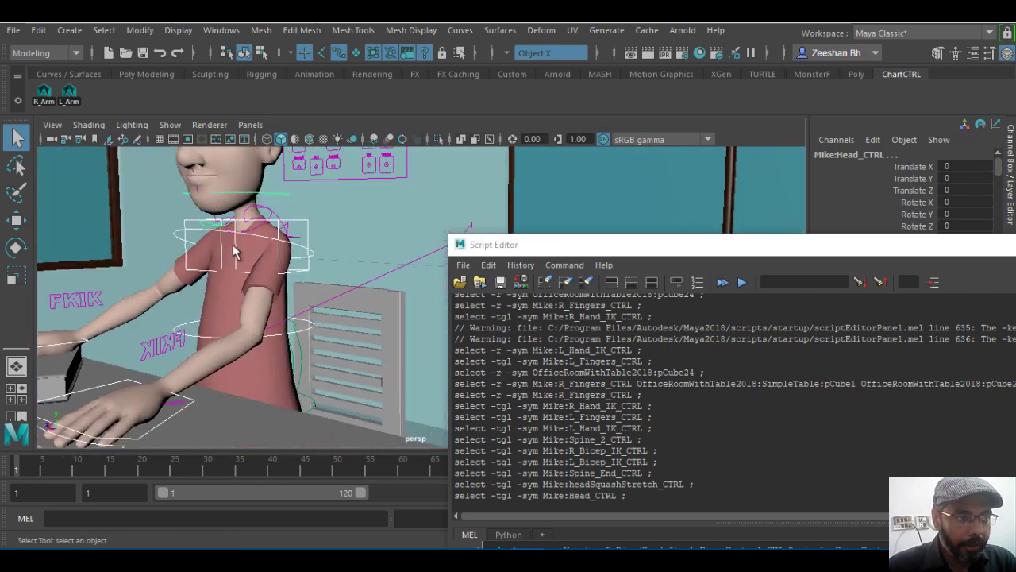
left_click_drag(328, 387, 223, 355, "alt")
left_click(174, 347, "shift")
left_click(187, 417, "shift")
left_click_drag(186, 417, 143, 275, "alt")
left_click(156, 227, "shift")
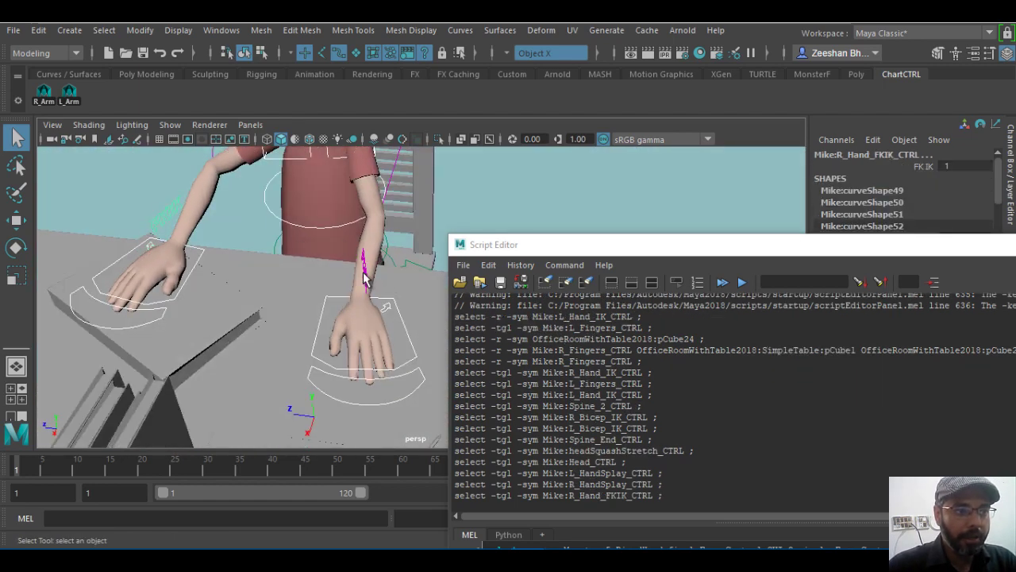
left_click(367, 276, "shift")
- Add the Hips and Pelvis_FK controls to the current selection
left_click_drag(373, 290, 366, 343, "alt")
left_click(346, 333, "shift")
left_click(343, 337, "shift")
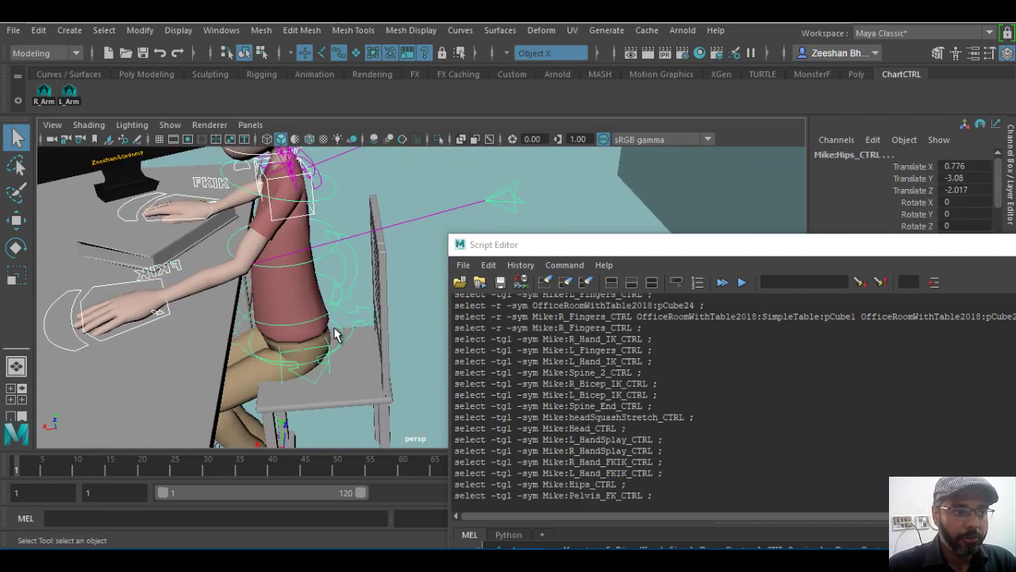
- Add the Spine_1 control to the current selection
left_click(318, 264, "shift")
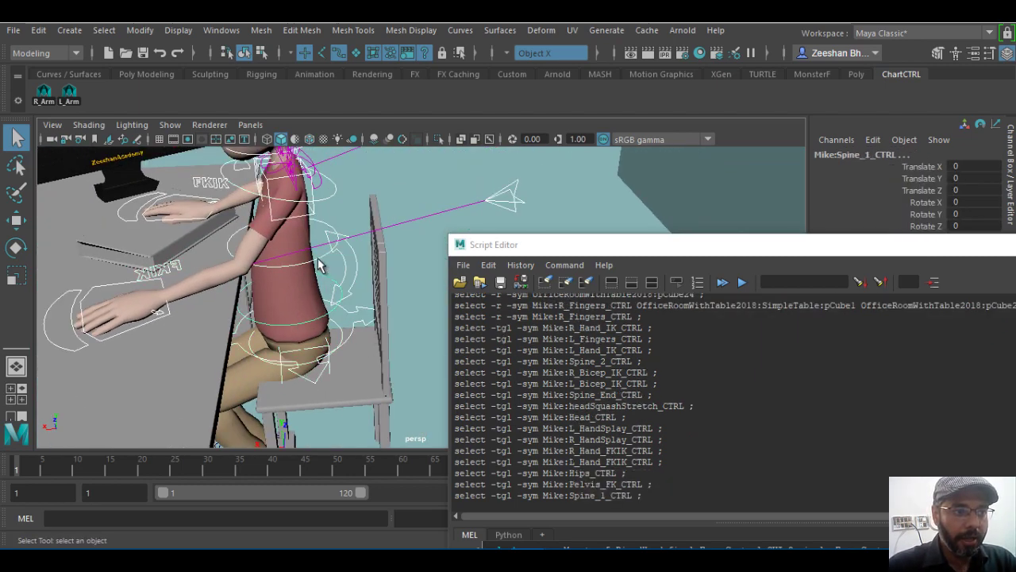
left_click_drag(331, 268, 662, 304, "alt")
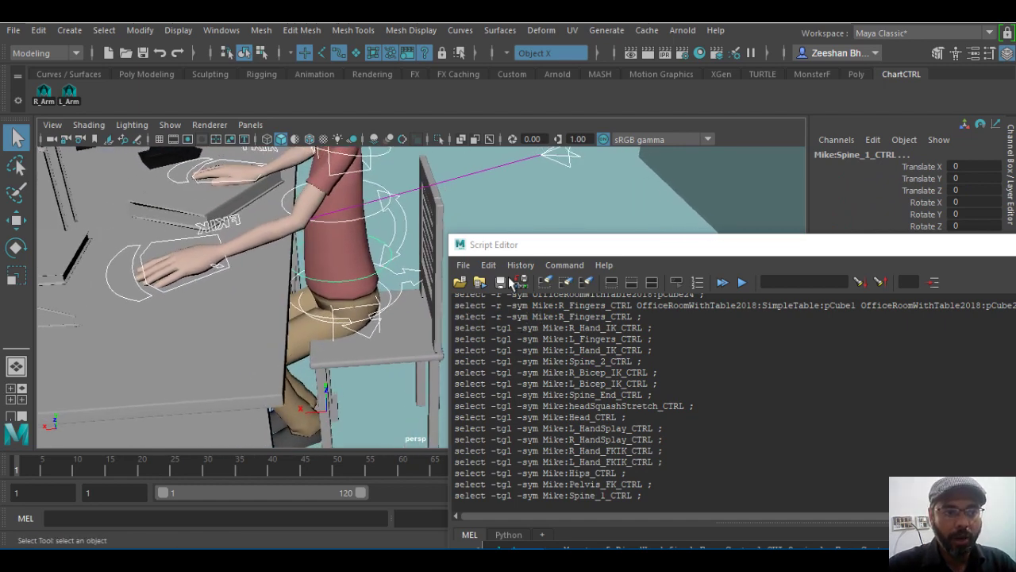
- Save the logged select commands from the last R_Fingers_CTRL line through Spine_1_CTRL to the shelf as an item named Body
left_click_drag(505, 244, 506, 184)
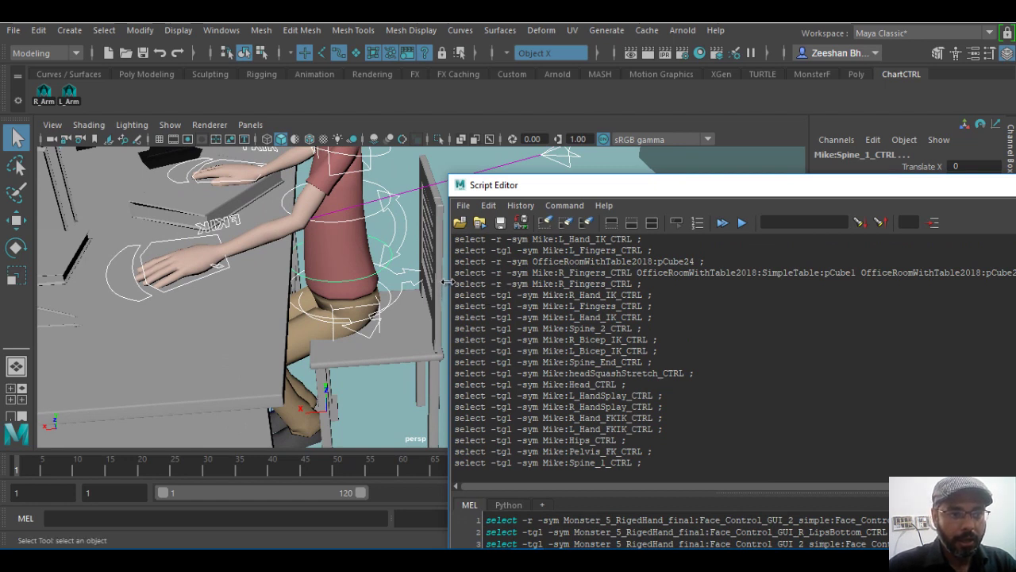
left_click_drag(451, 283, 643, 463)
left_click(463, 207)
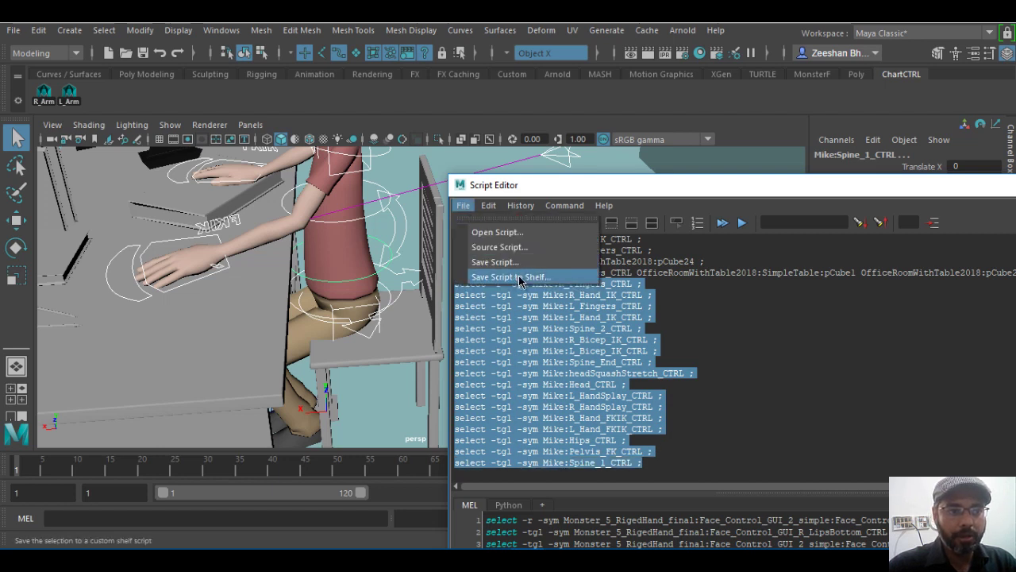
left_click(514, 277)
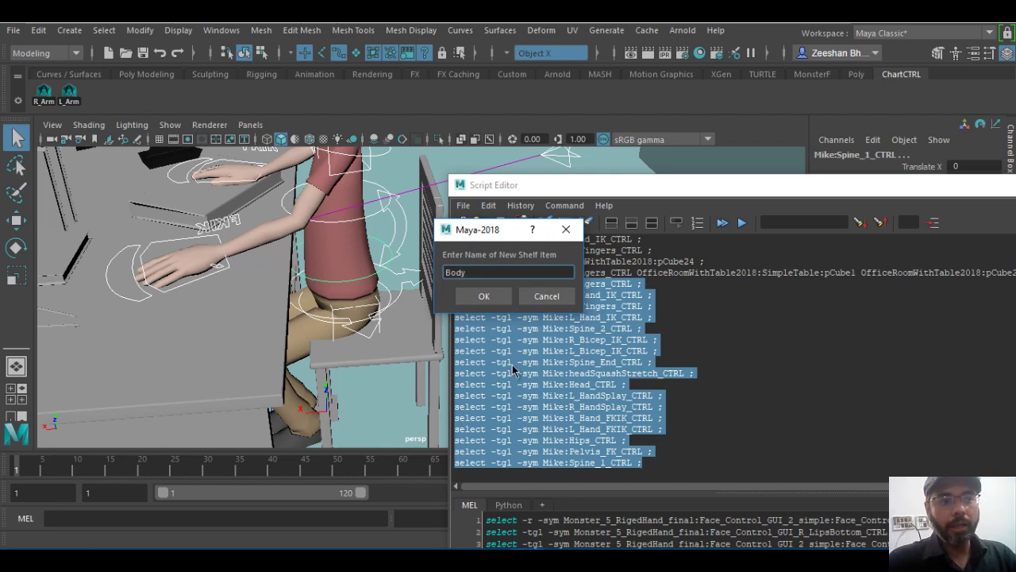
left_click(484, 296)
left_click(537, 294)
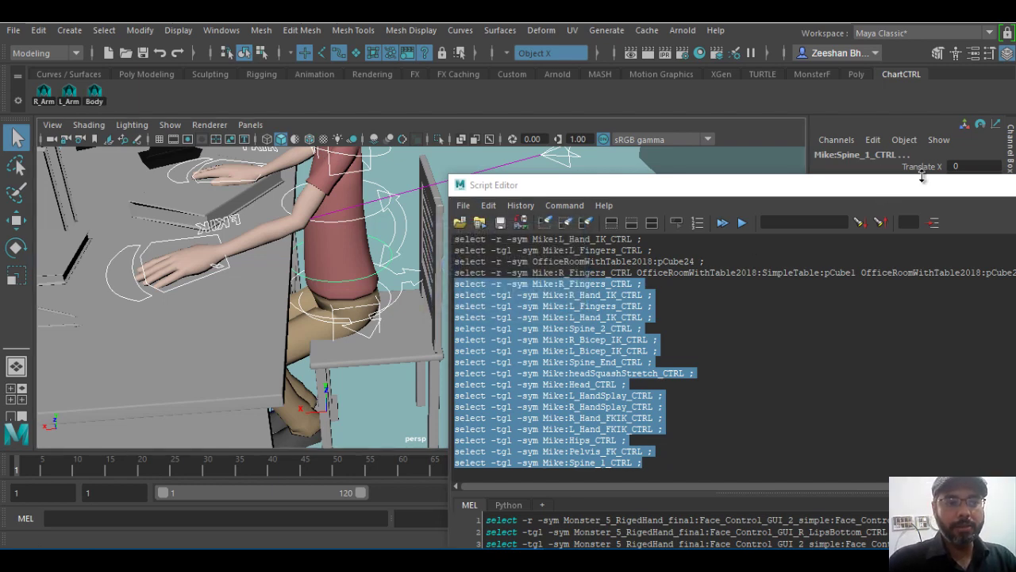
- Minimize the Script Editor and clear the selection of rig controls in the scene
double_click(831, 187)
left_click(881, 220)
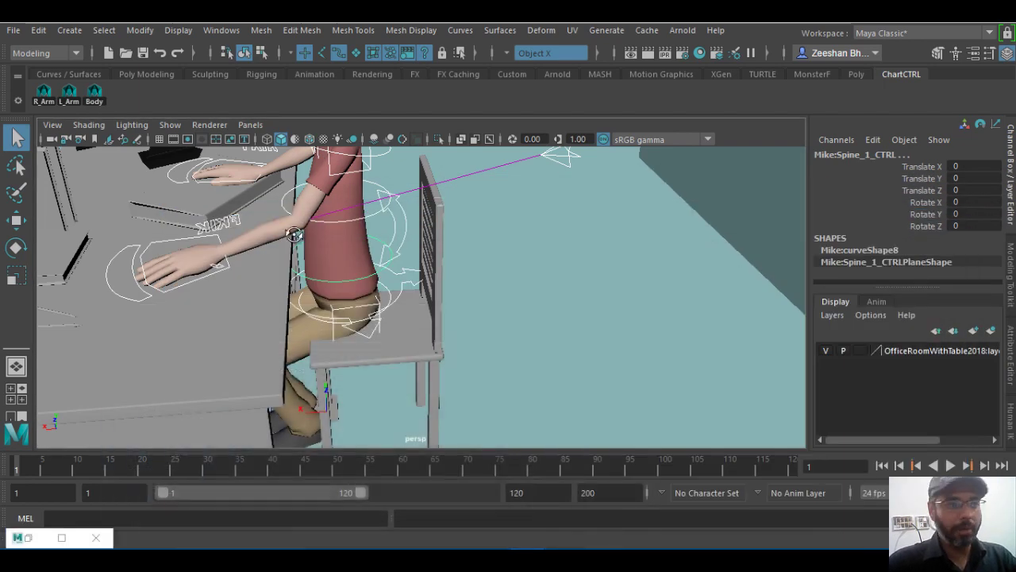
scroll(362, 236, "down", 5)
left_click_drag(362, 235, 266, 281, "alt")
scroll(265, 281, "down", 3)
left_click(279, 320)
- Select the right arm controls with the R_Arm shelf script and set a key on them at frame 1
scroll(282, 318, "up", 4)
left_click_drag(279, 320, 293, 310, "alt")
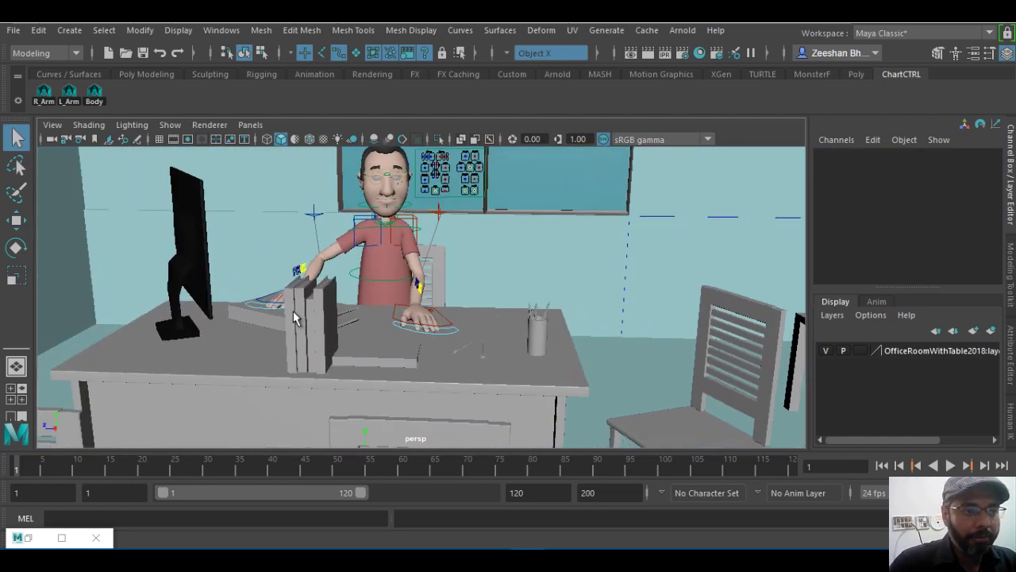
right_click_drag(293, 310, 360, 379, "alt")
left_click(44, 93)
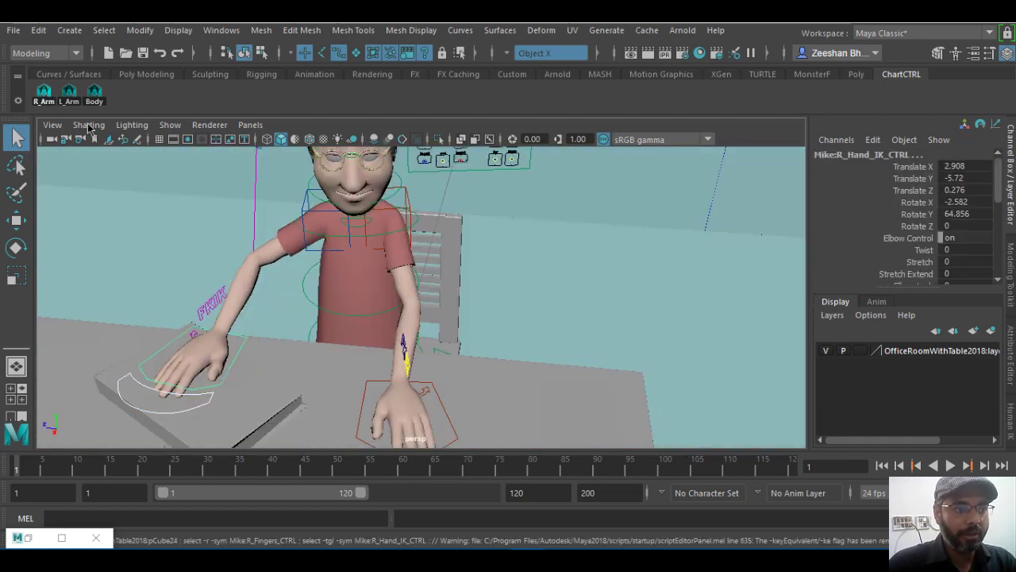
key("s")
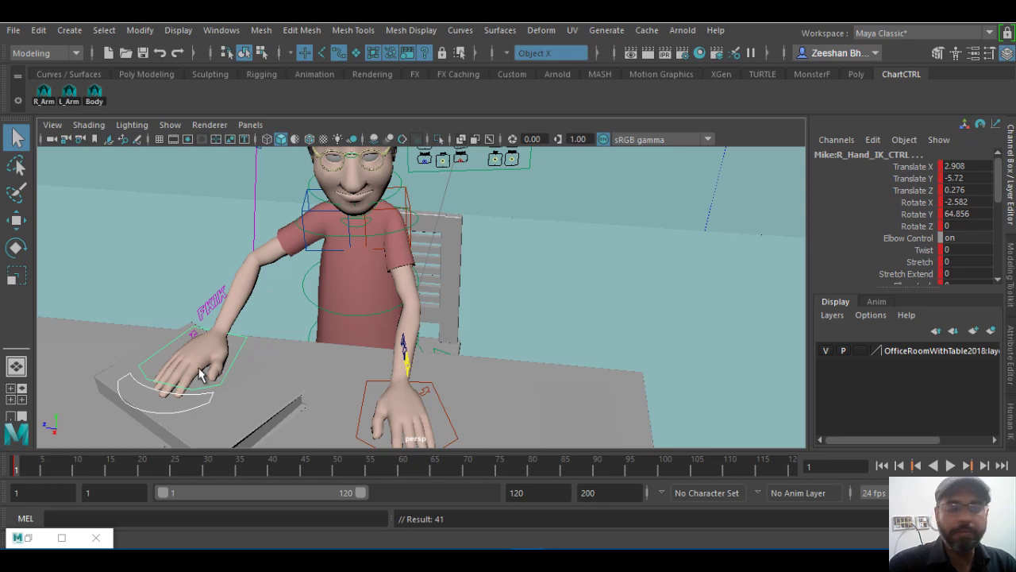
- Select the left arm controls with the L_Arm shelf script and set a key on them at frame 1
left_click(69, 93)
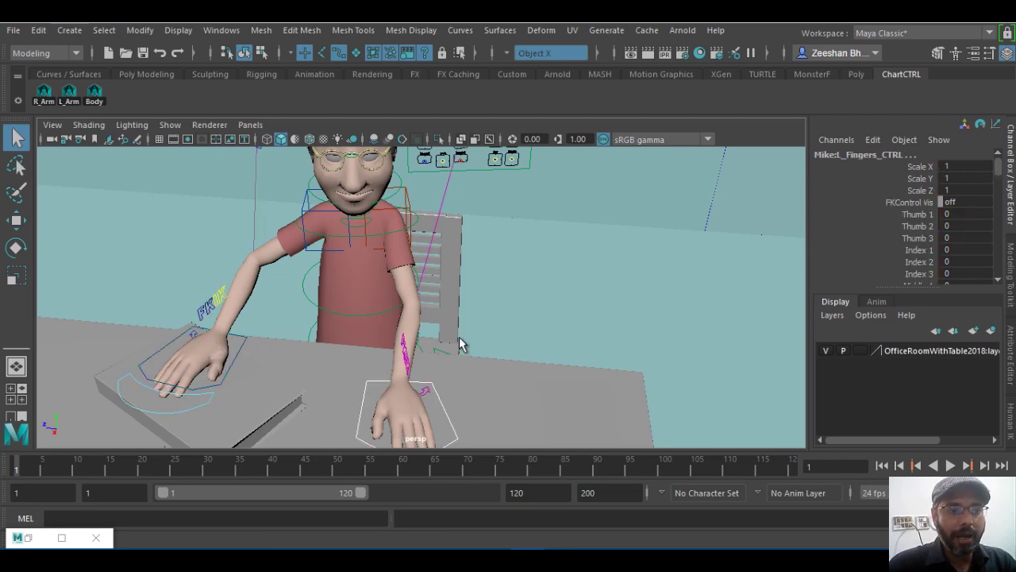
left_click_drag(460, 336, 485, 262, "alt")
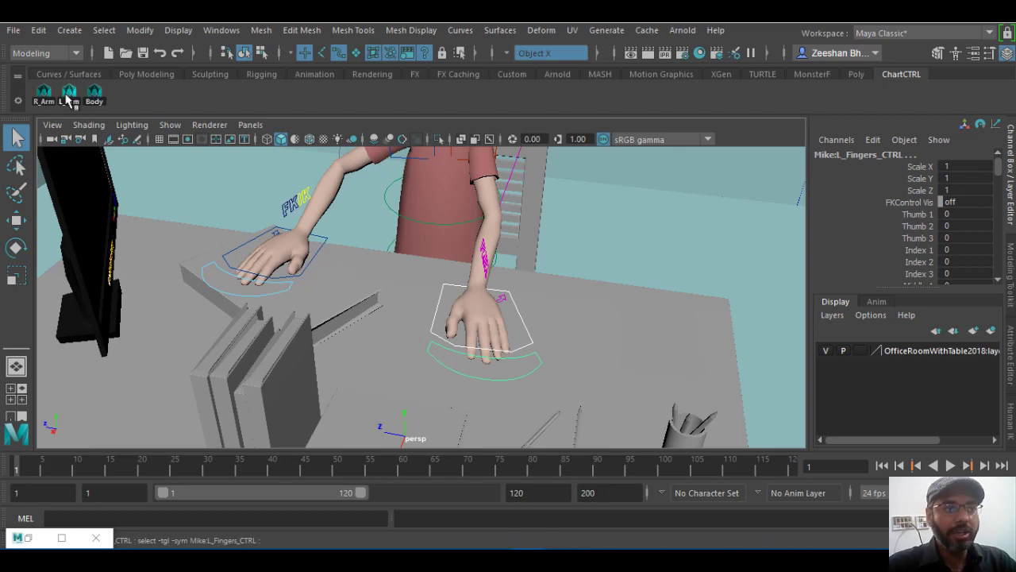
key("s")
- Select the full group of body controls with the Body shelf script and key them at frame 1
left_click_drag(485, 333, 147, 166, "alt")
middle_click_drag(518, 272, 525, 319, "alt")
left_click(97, 97)
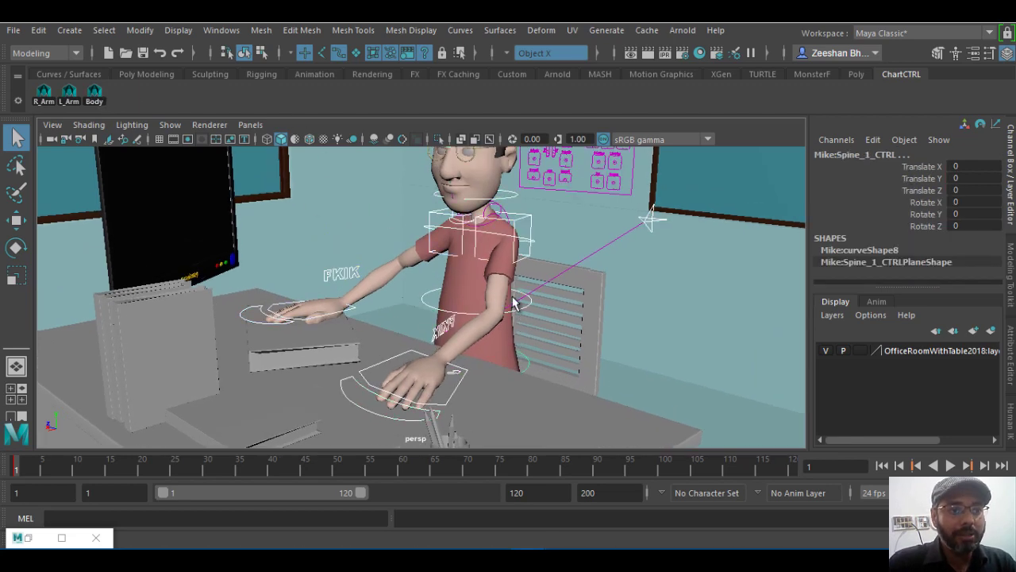
left_click_drag(539, 388, 413, 391, "alt")
left_click(91, 96)
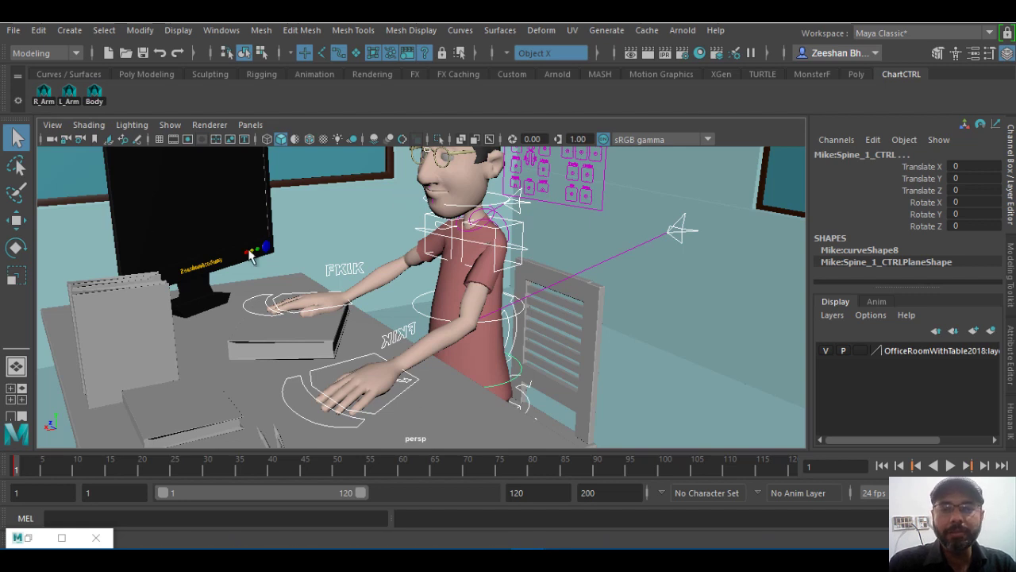
key("s")
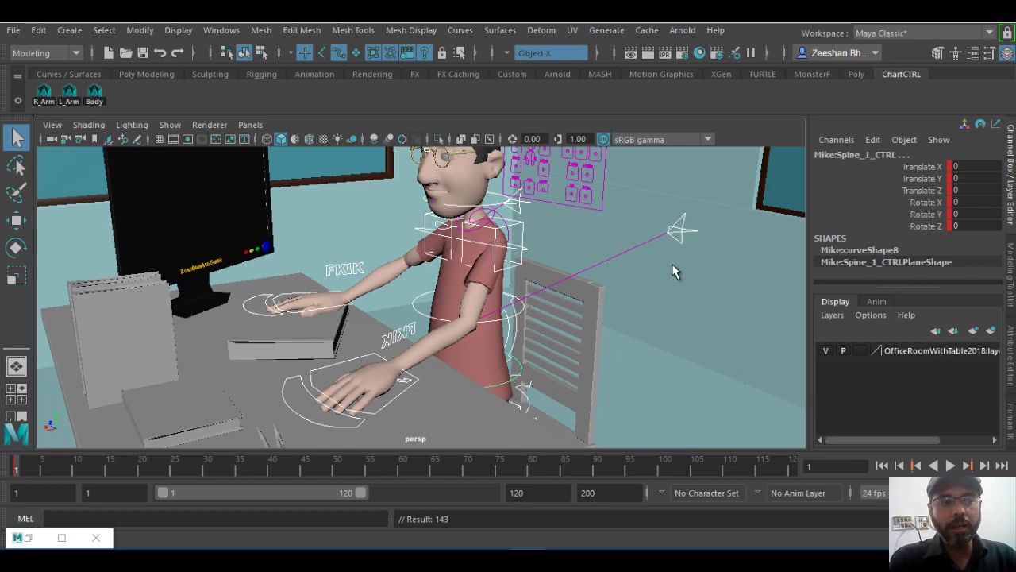
- Run the Body shelf script again and examine the selected body controls and the facial control board beside the head
left_click_drag(540, 294, 408, 332, "alt")
right_click_drag(408, 332, 554, 345, "alt")
left_click_drag(555, 344, 452, 332, "alt")
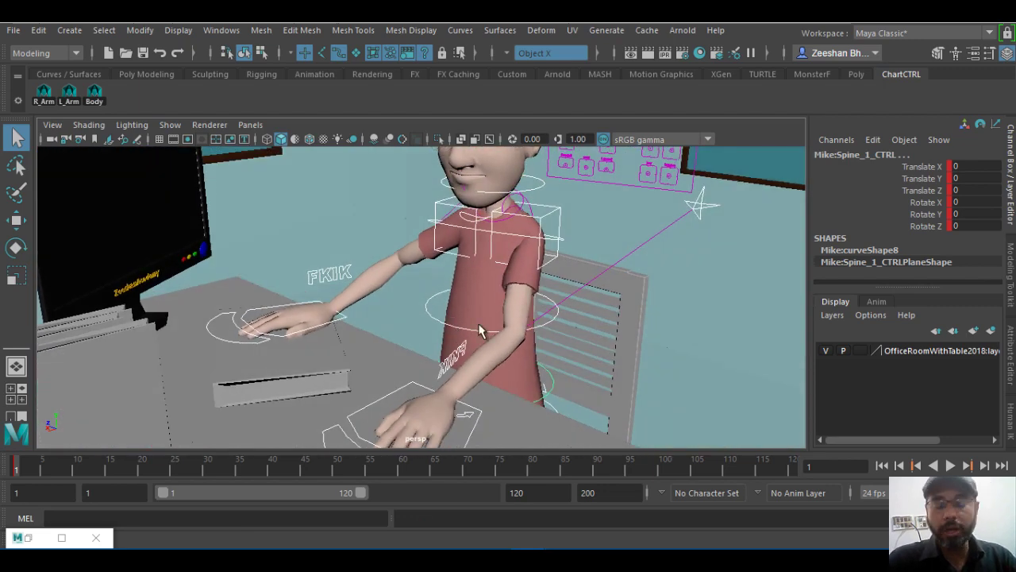
left_click(87, 100)
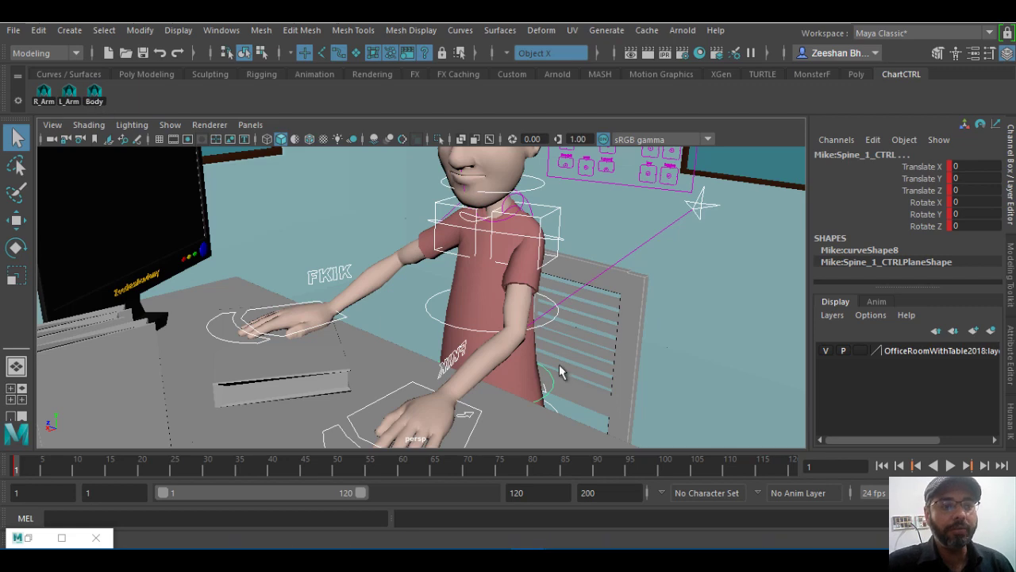
left_click_drag(522, 269, 545, 309, "alt")
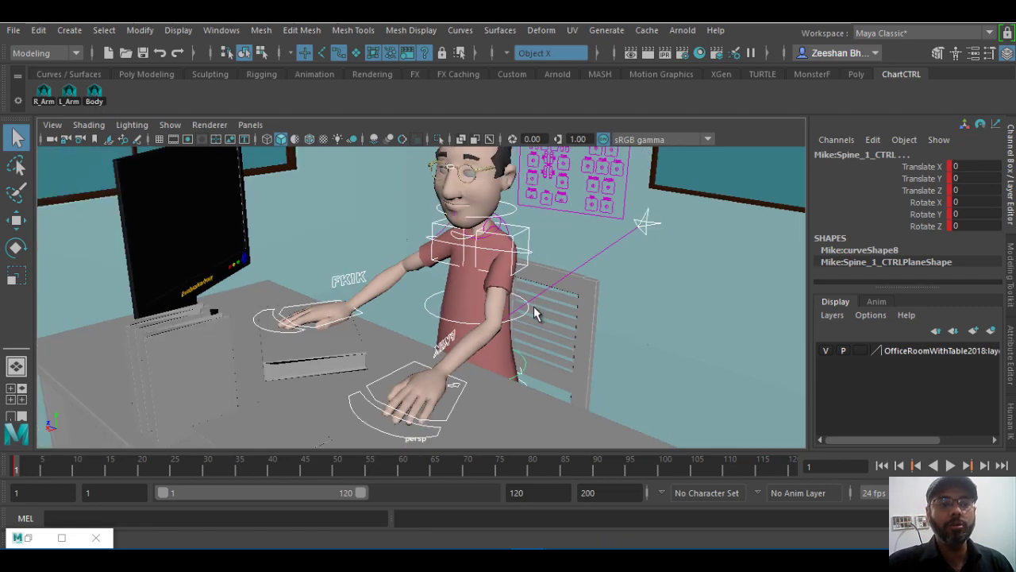
middle_click_drag(483, 258, 442, 345, "alt")
right_click_drag(442, 345, 674, 347, "alt")
left_click_drag(513, 337, 570, 341, "alt")
middle_click_drag(570, 341, 556, 350, "alt")
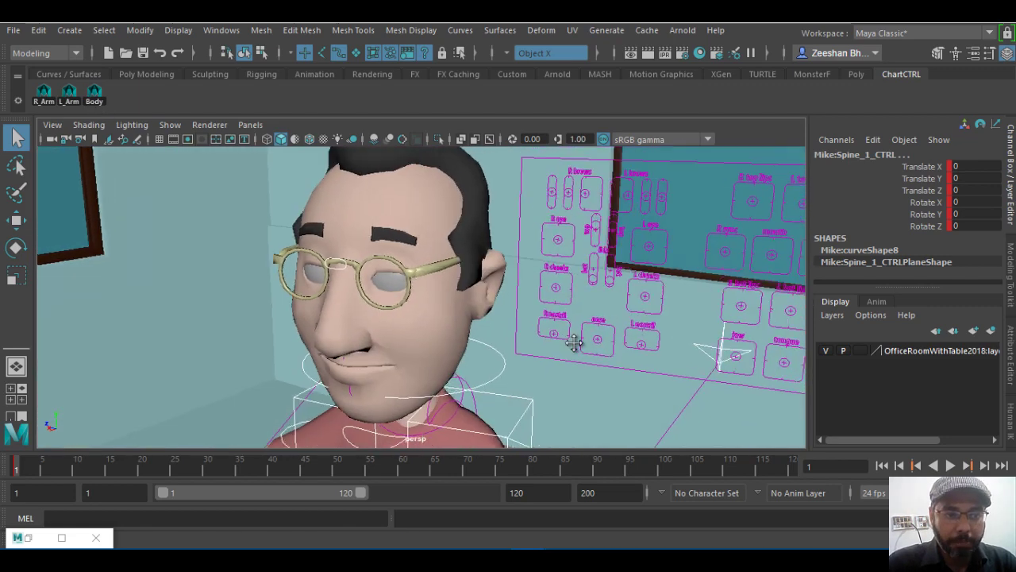
left_click_drag(556, 351, 529, 409, "alt")
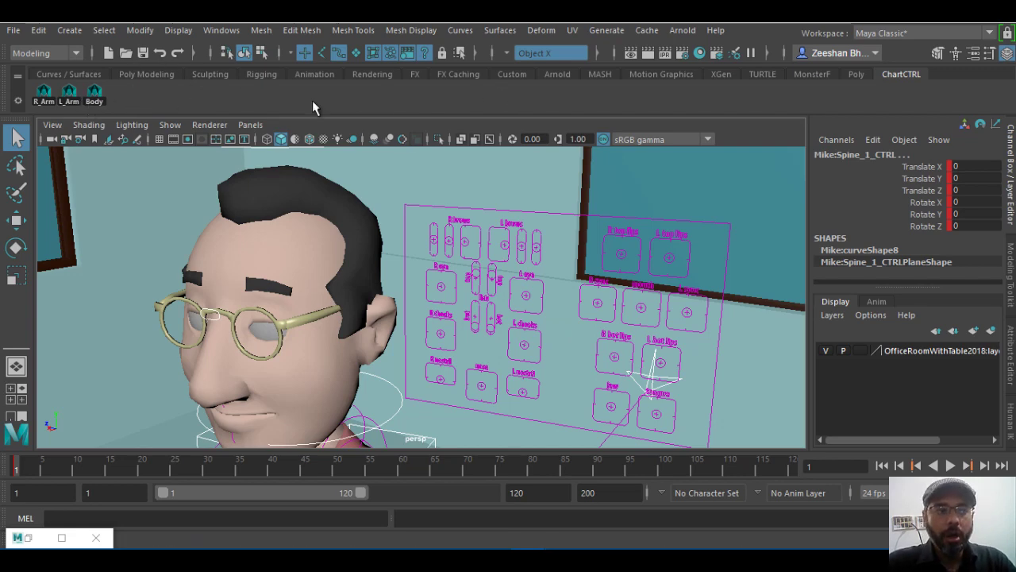
left_click_drag(324, 395, 464, 392, "alt")
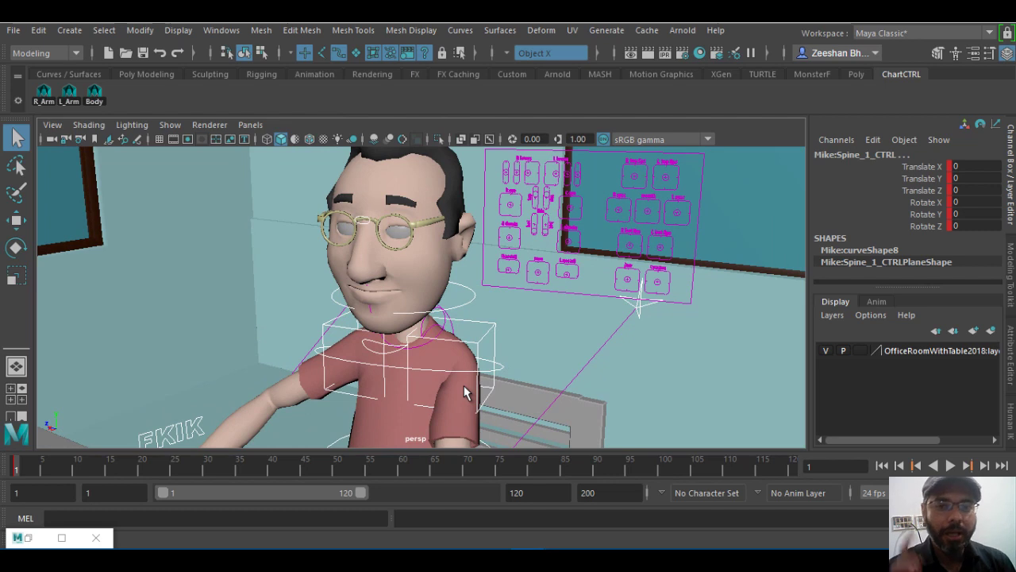